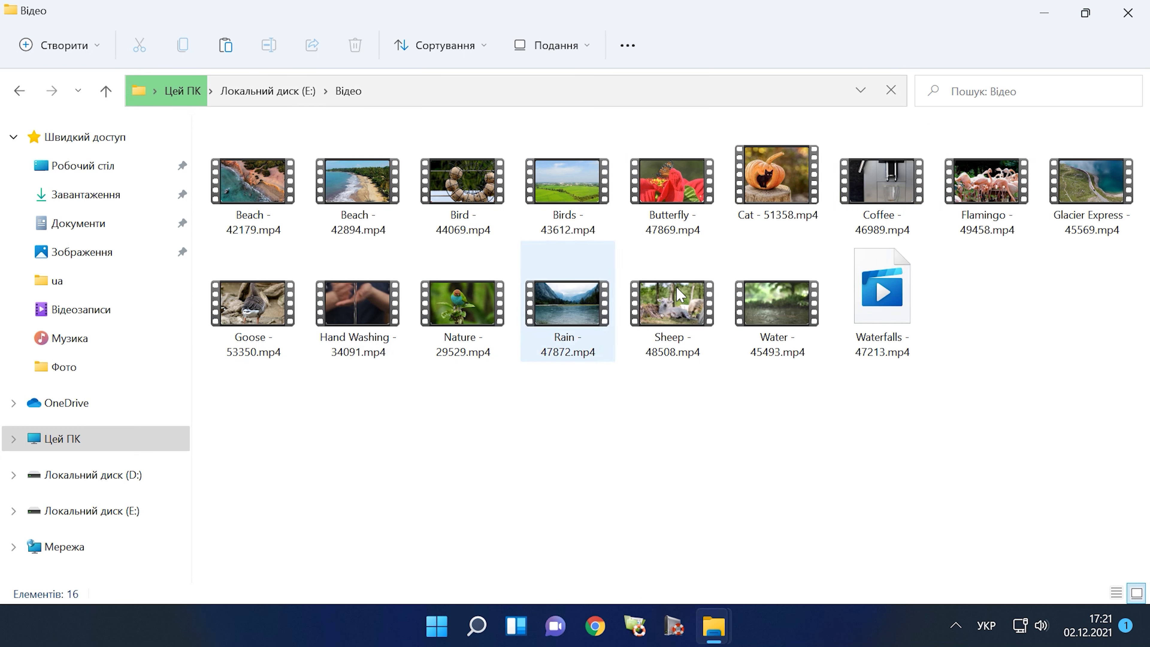
Look through the contents of the Документи and Фото folders on local disk (E:).
left_click(106, 91)
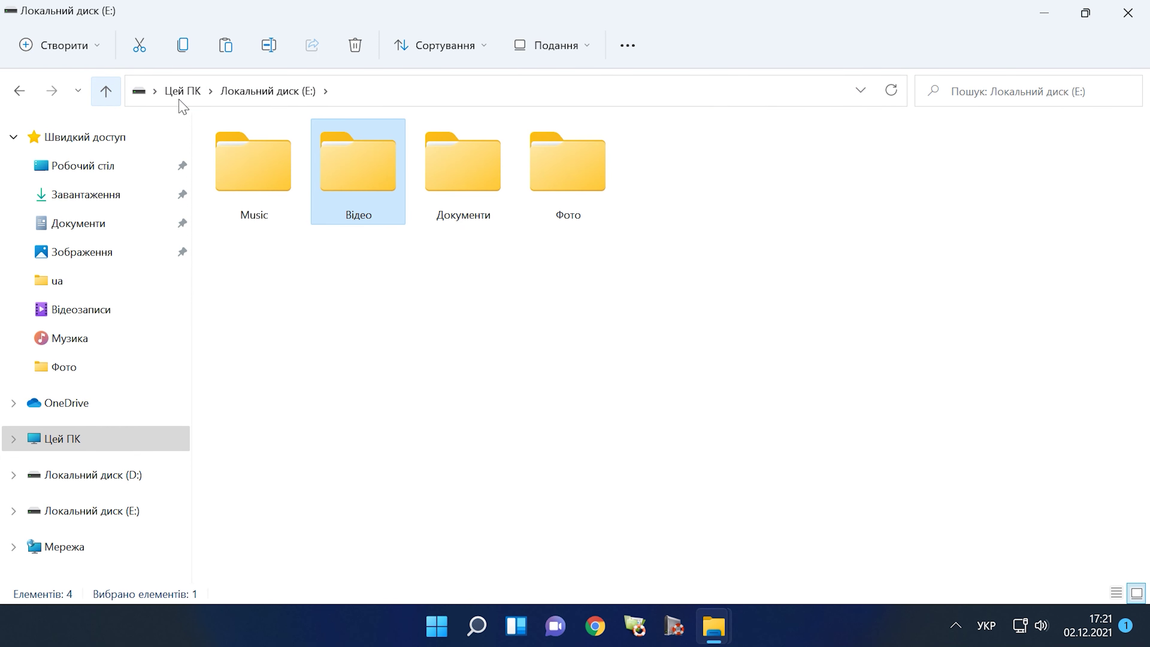
double_click(466, 168)
left_click(584, 49)
left_click(574, 119)
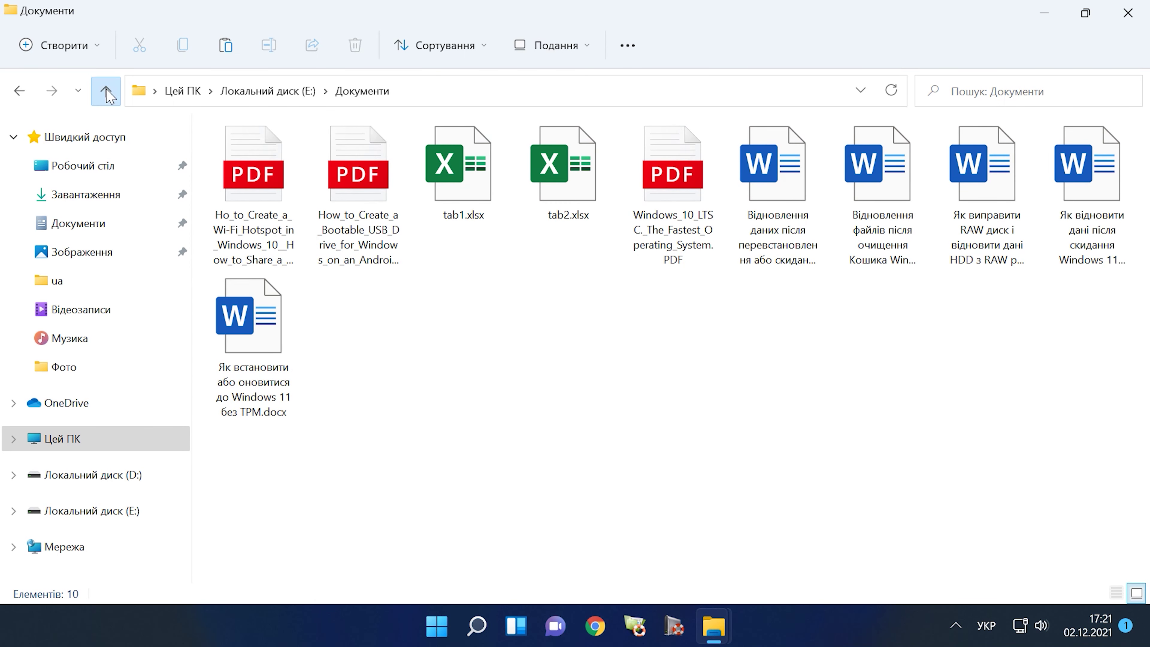
left_click(106, 91)
double_click(602, 199)
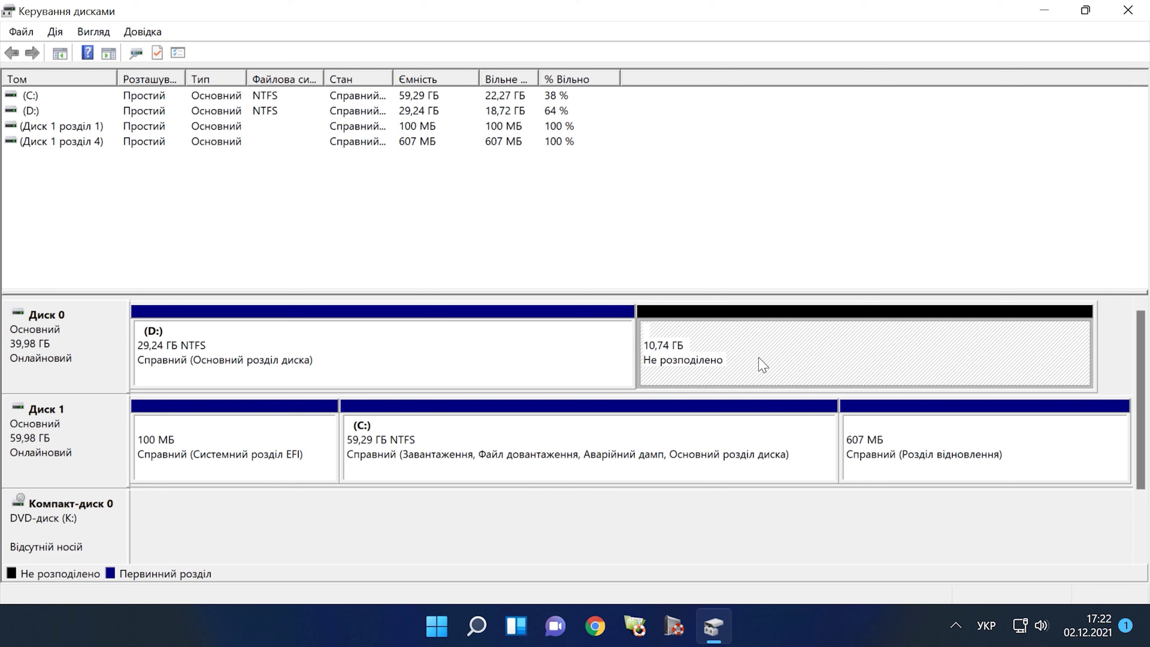
Switch to File Explorer and open Цей ПК to check which drives are listed.
key("super+e")
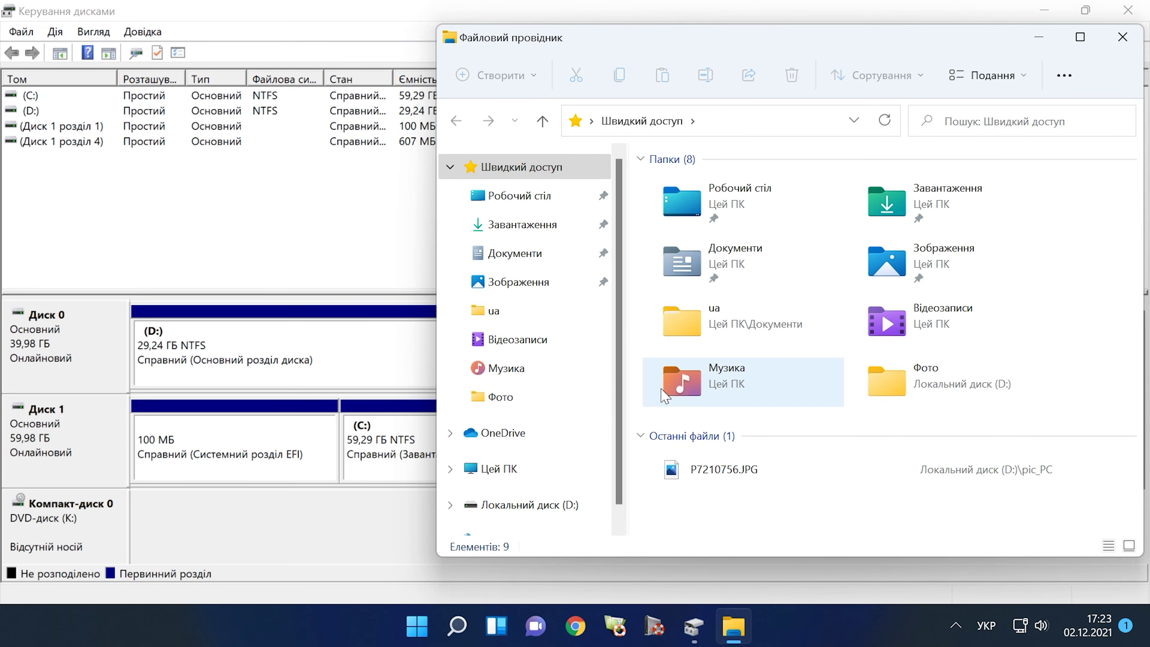
left_click(506, 472)
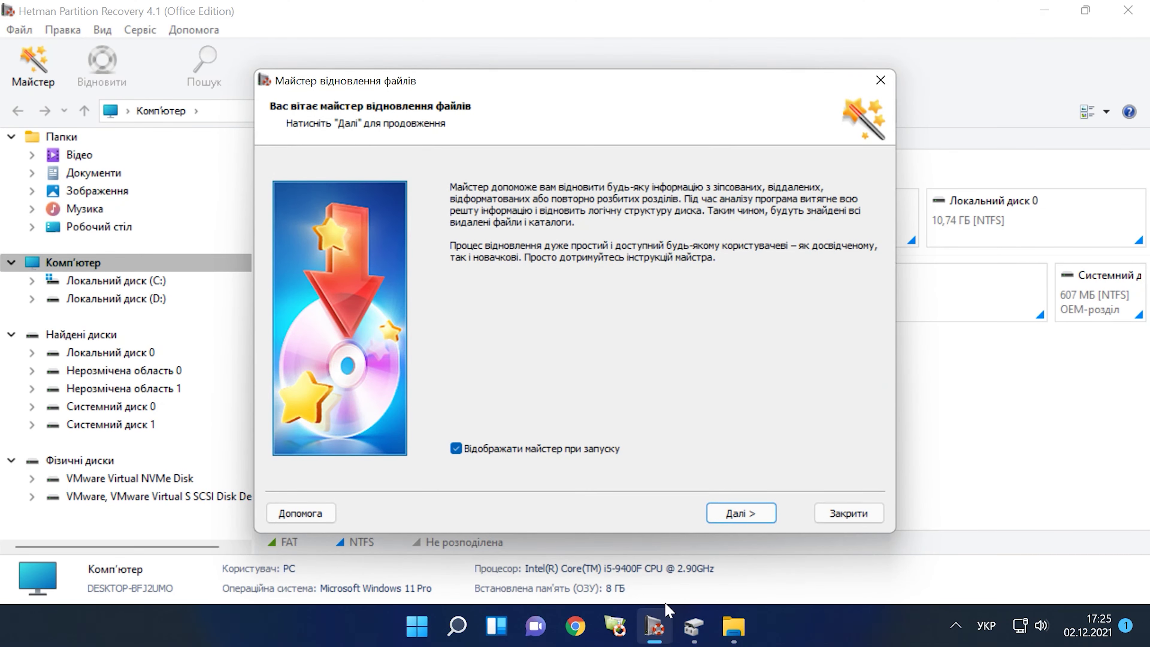
Dismiss the file recovery wizard and compare the disks in the disk list and disk manager views.
left_click(855, 513)
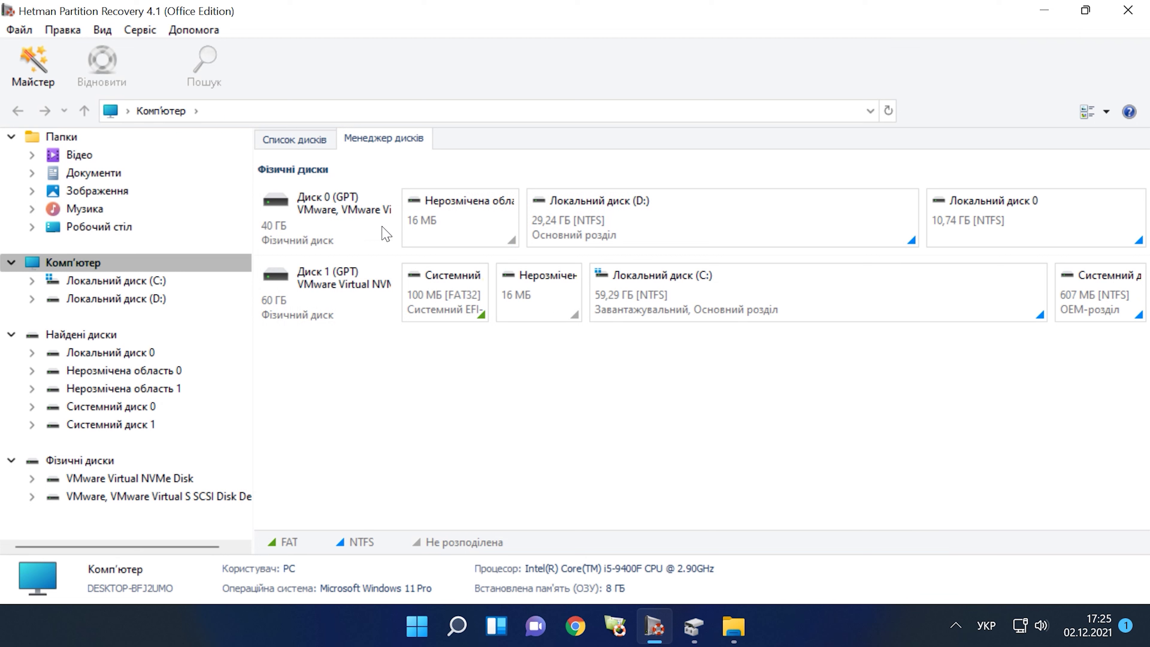
left_click(312, 140)
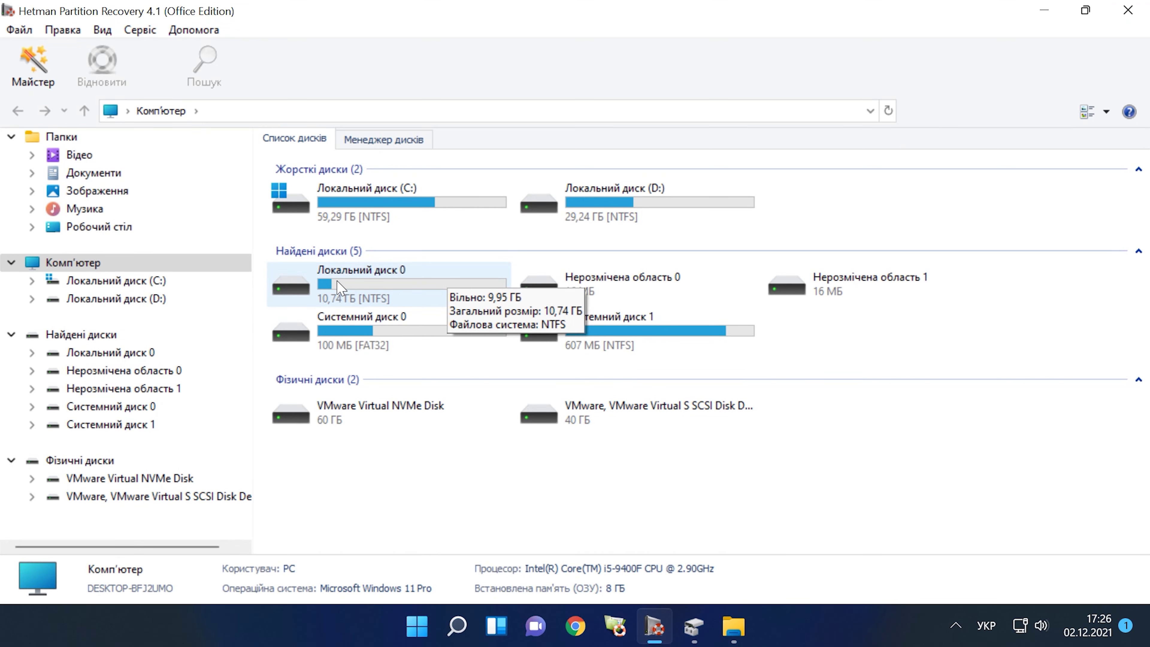
left_click(382, 140)
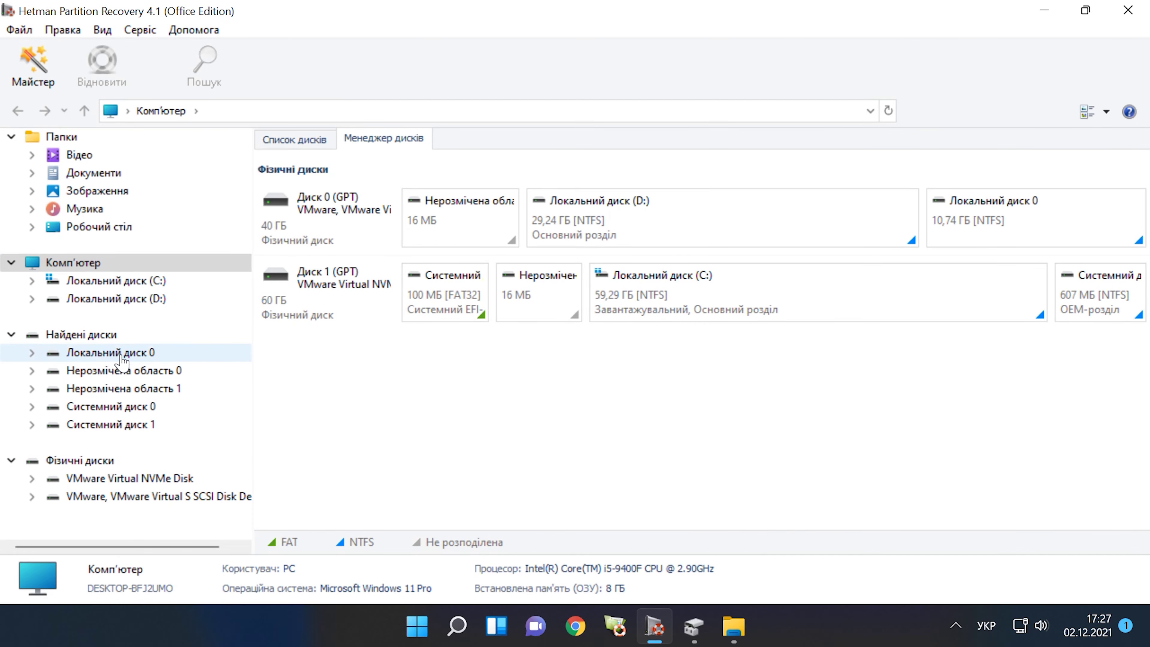
Examine the general, physical disk and system properties of the found disk Локальний диск 0, leaving them unmodified.
right_click(122, 356)
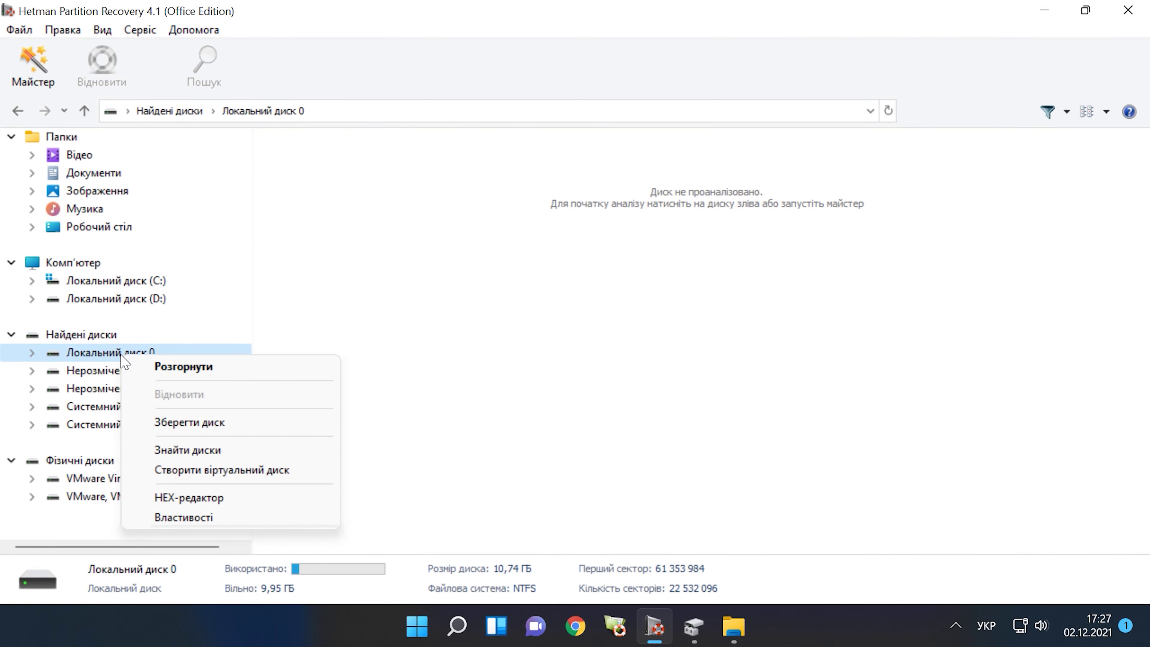
left_click(198, 521)
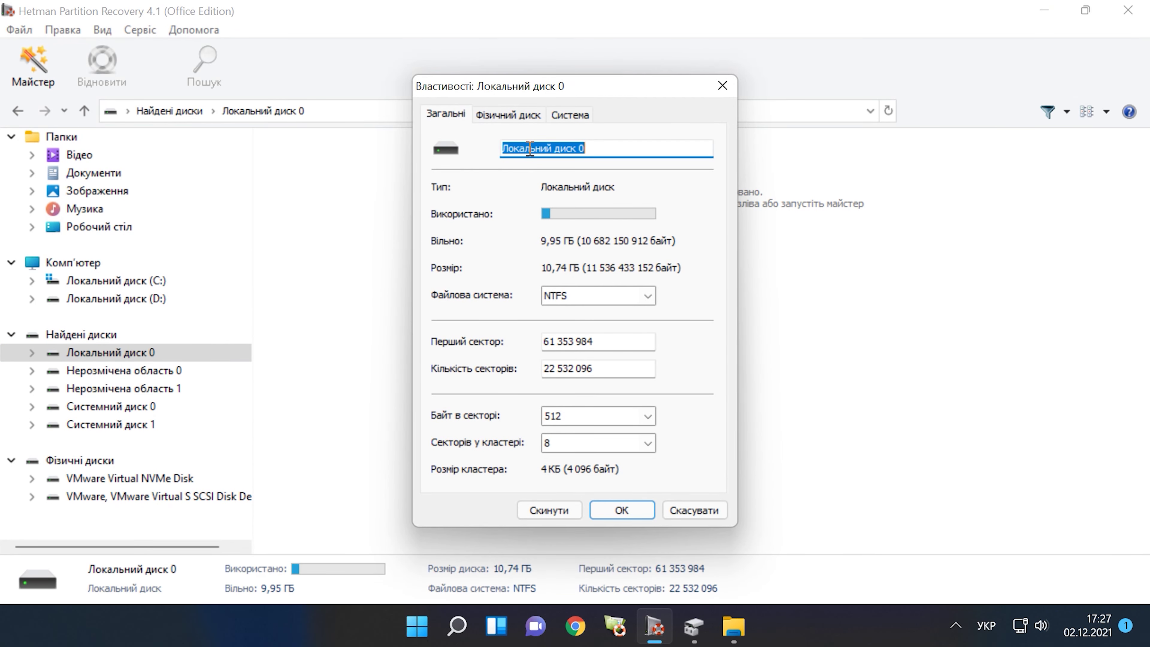
left_click(523, 115)
left_click(567, 115)
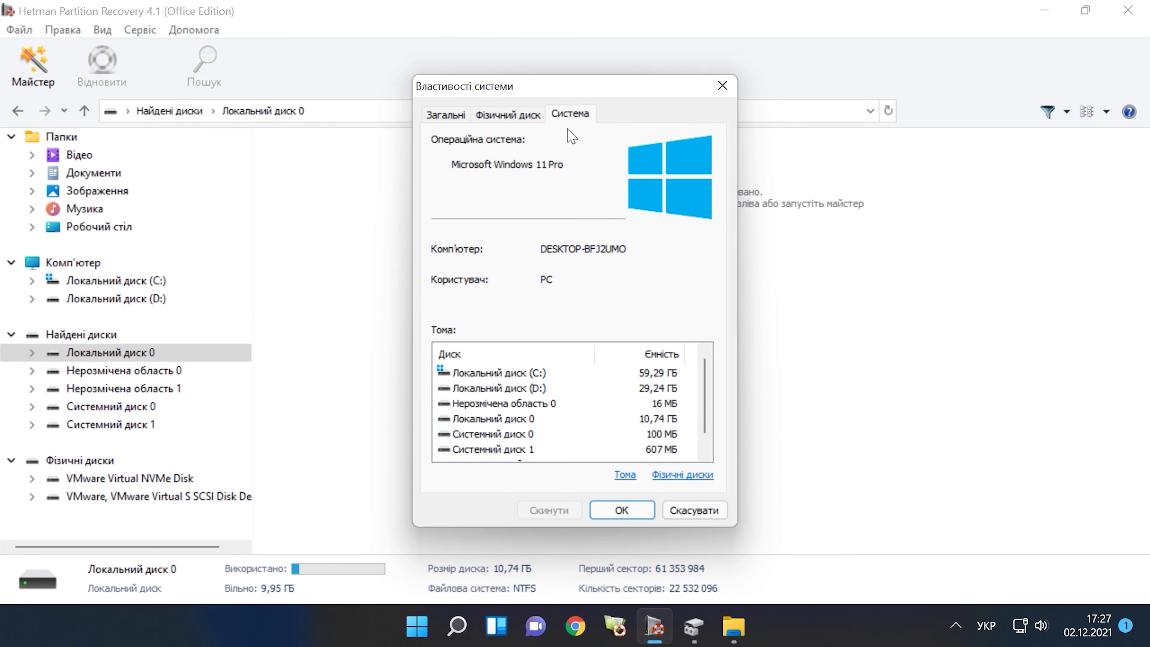
scroll(710, 397, "down", 1)
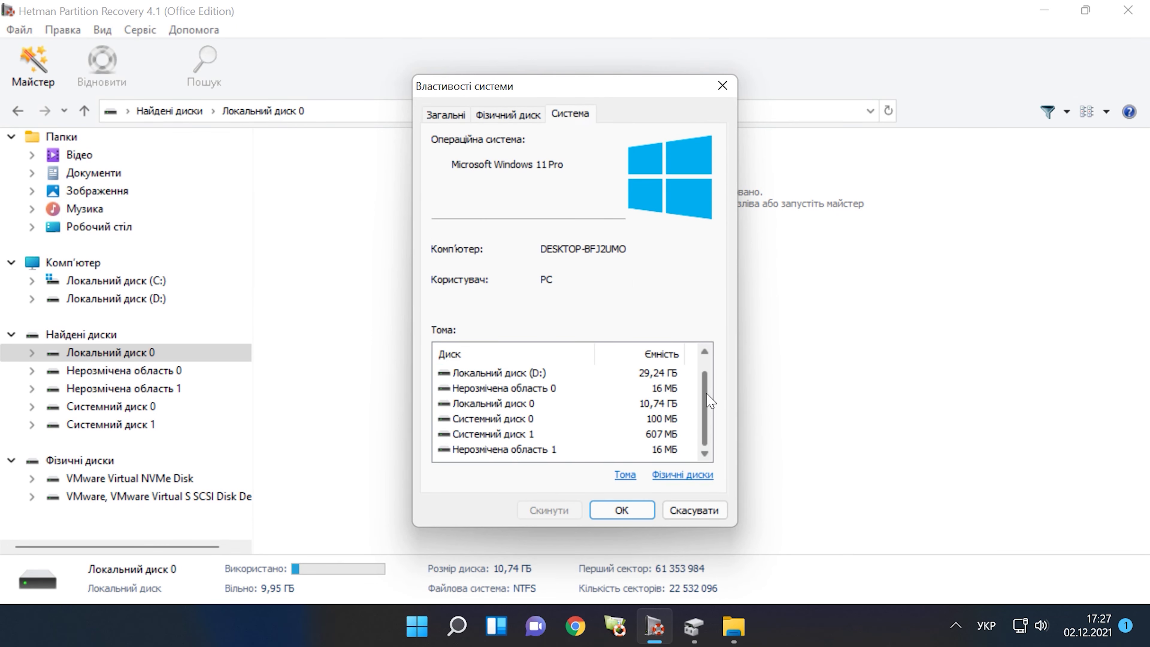
scroll(711, 400, "up", 1)
left_click(723, 86)
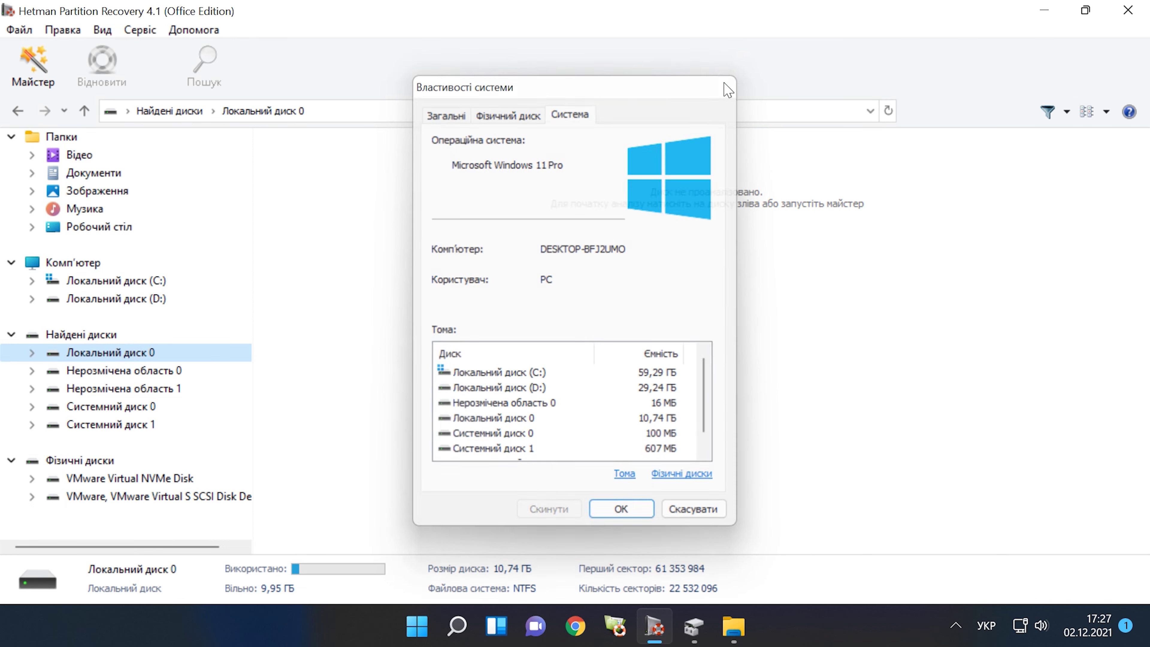
Run a full analysis of Локальний диск 0 for NTFS without deep content analysis, and finish the wizard.
left_click(68, 264)
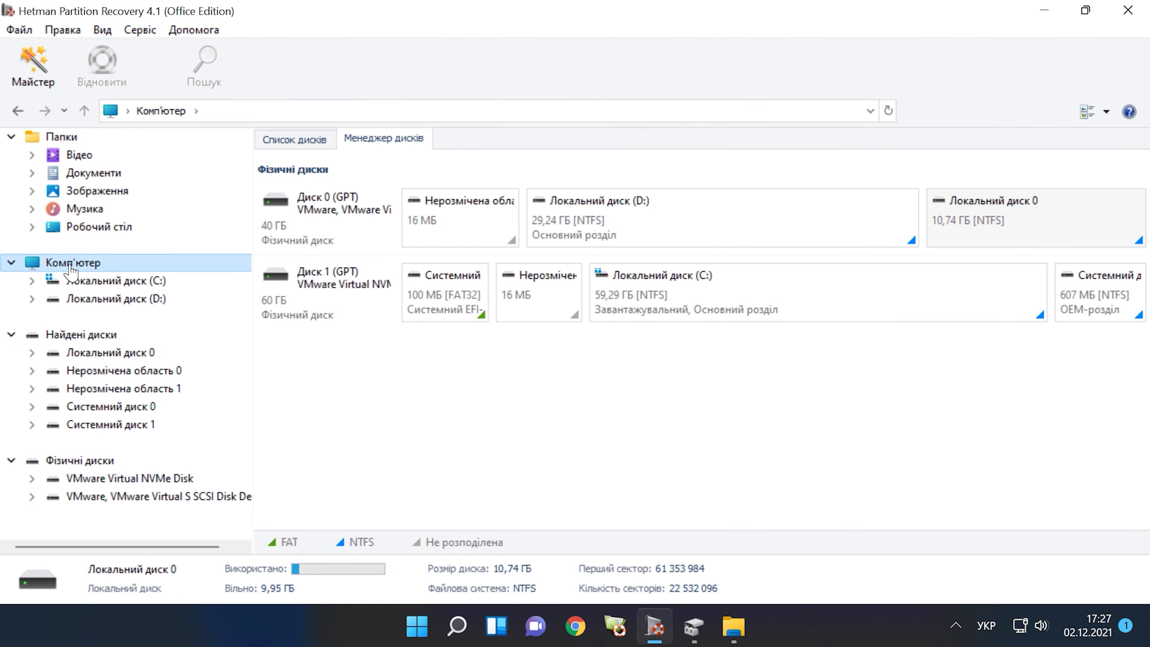
right_click(1002, 206)
left_click(990, 235)
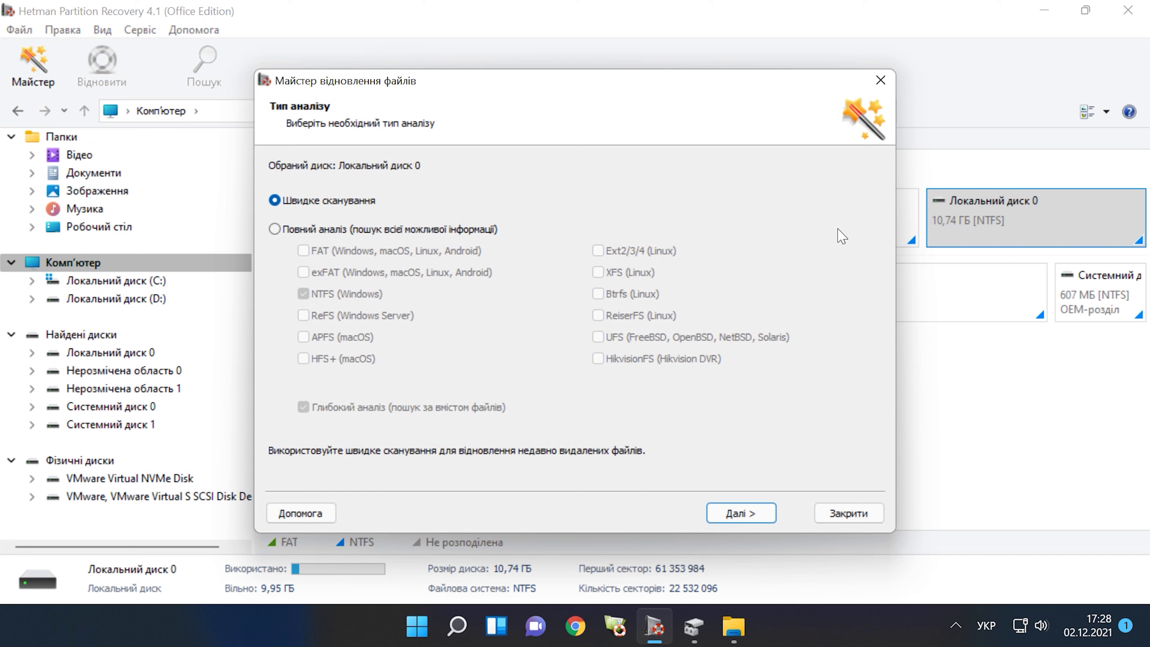
left_click(276, 228)
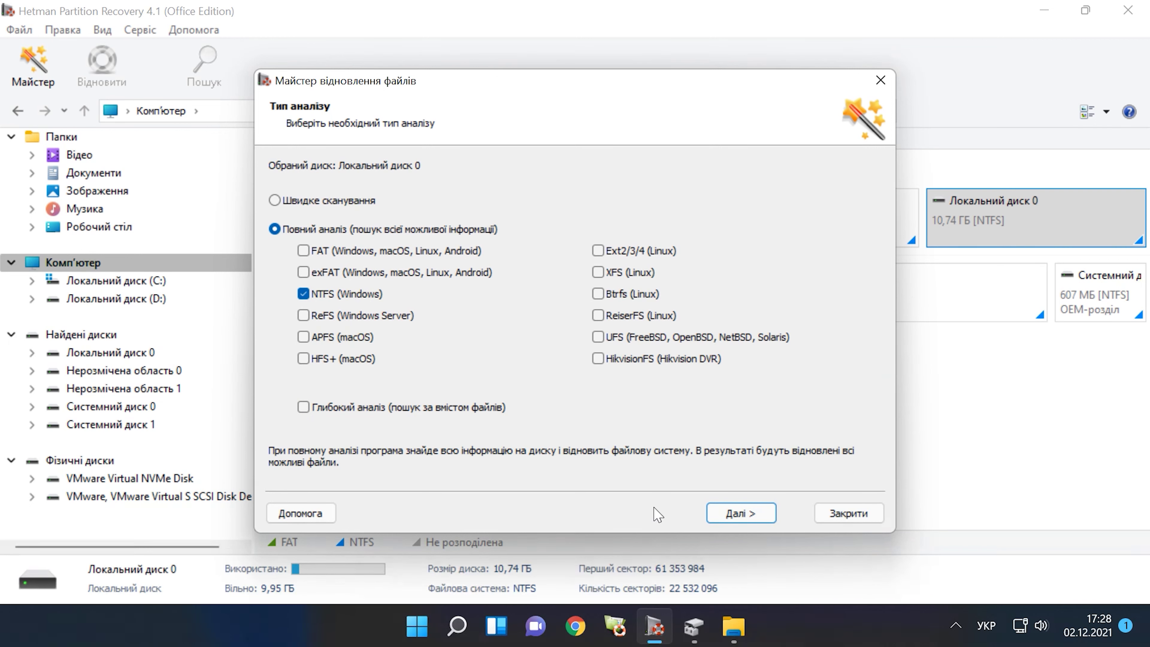
left_click(747, 515)
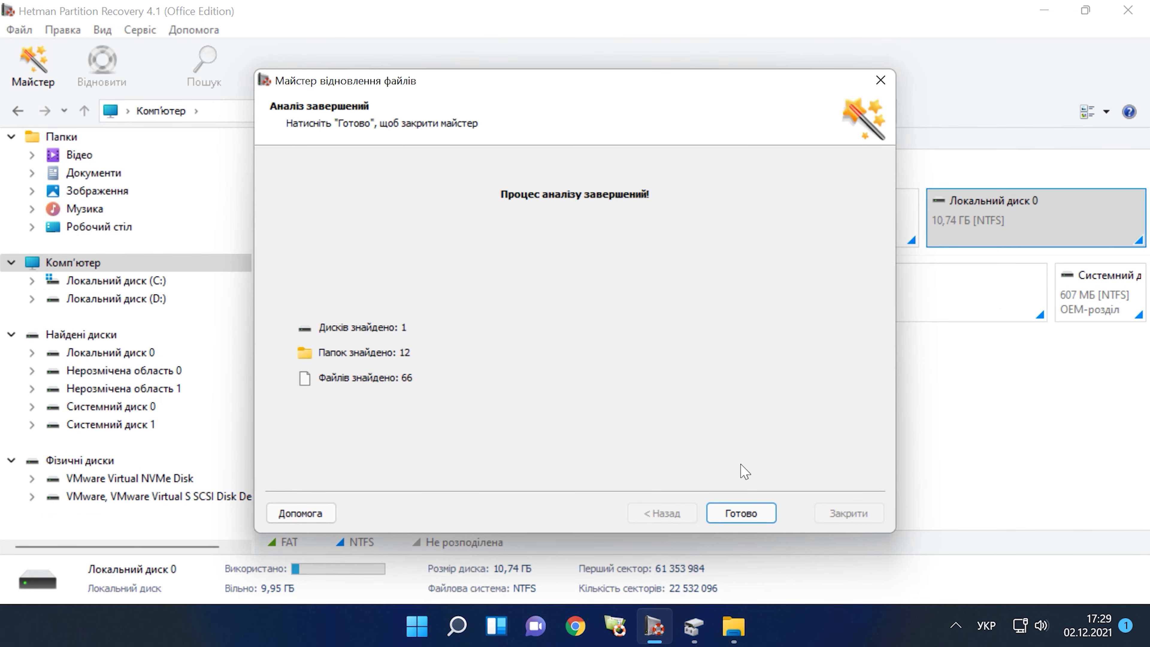
left_click(751, 511)
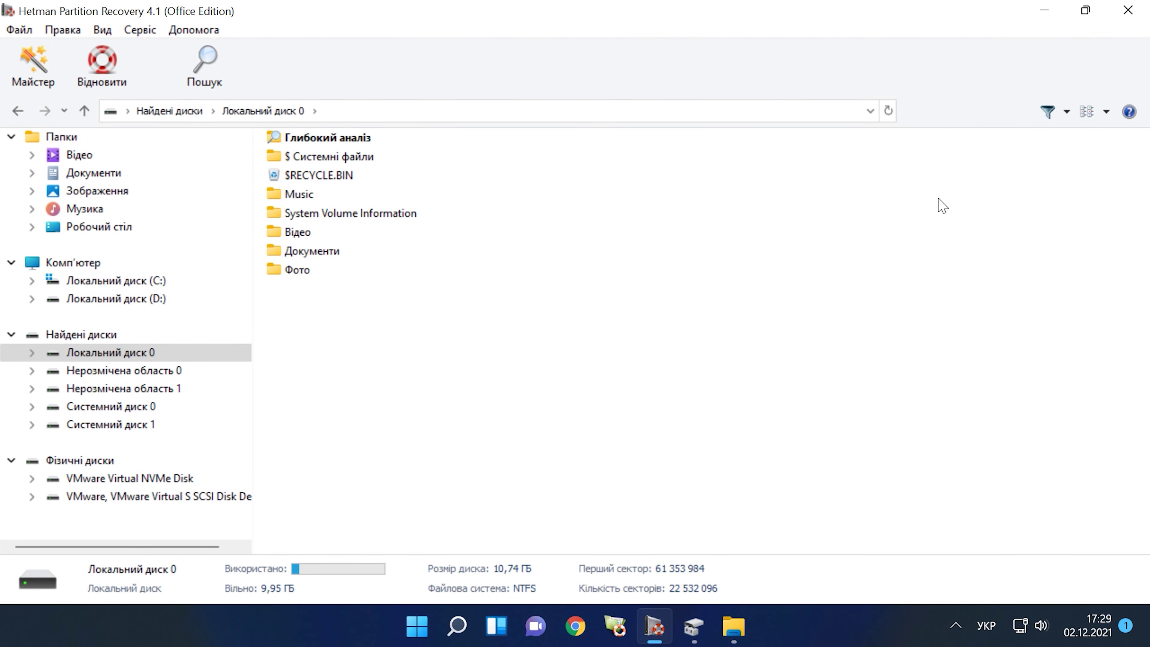
Show the found files as page thumbnails and expand Локальний диск 0 in the disk tree.
left_click(1106, 112)
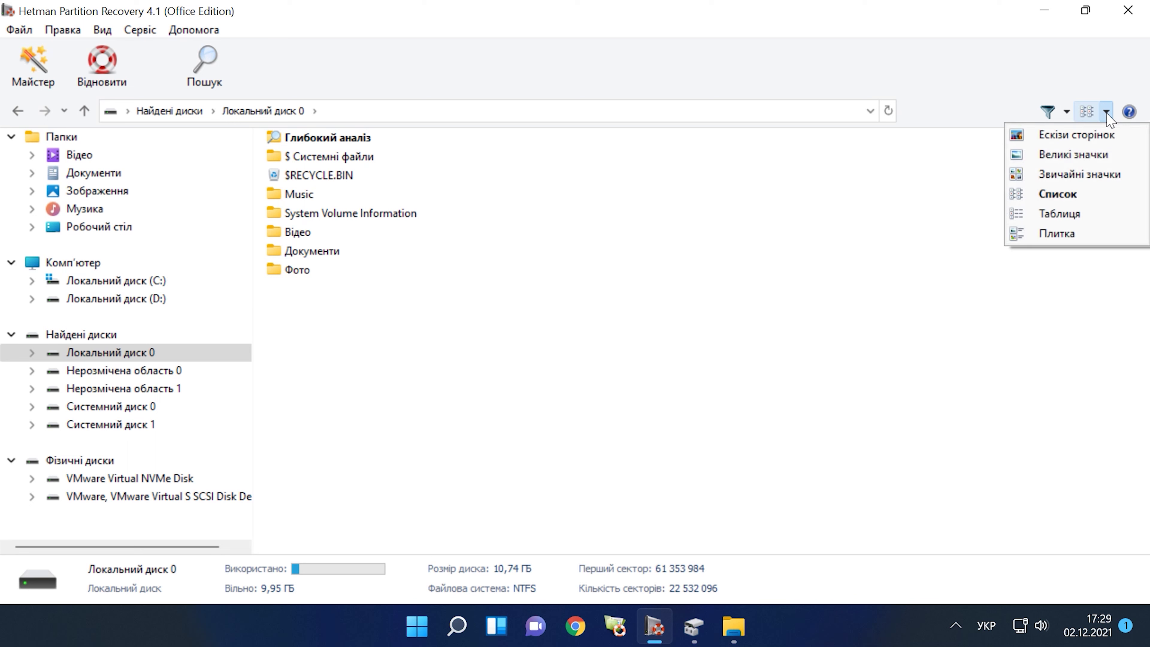
left_click(1091, 139)
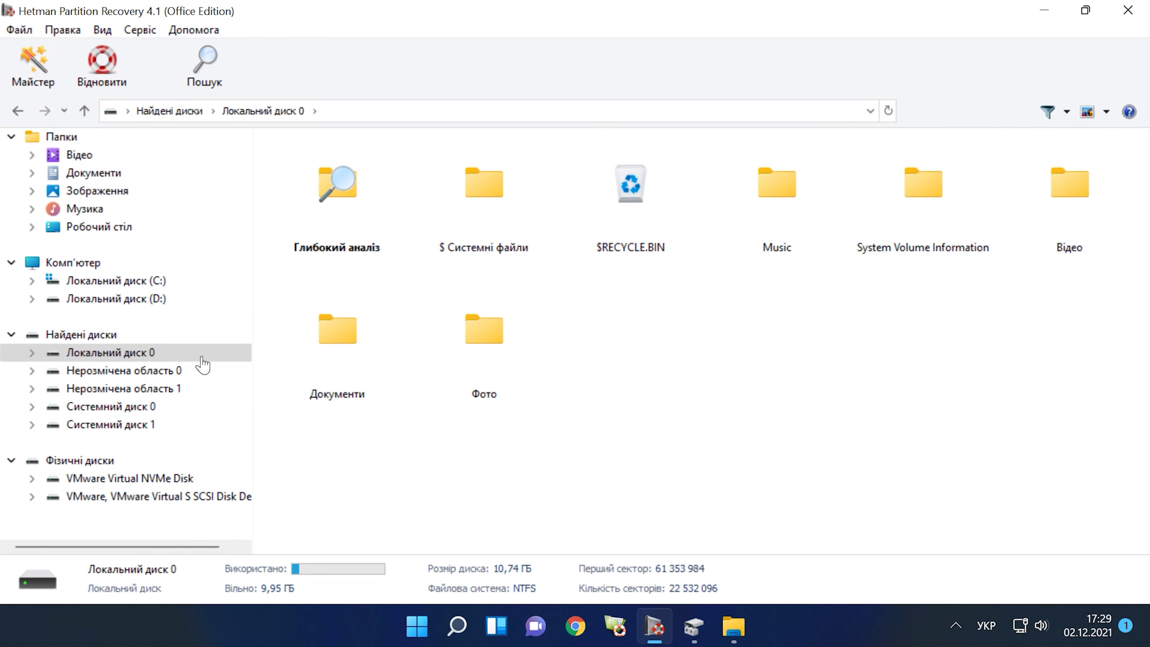
left_click(33, 356)
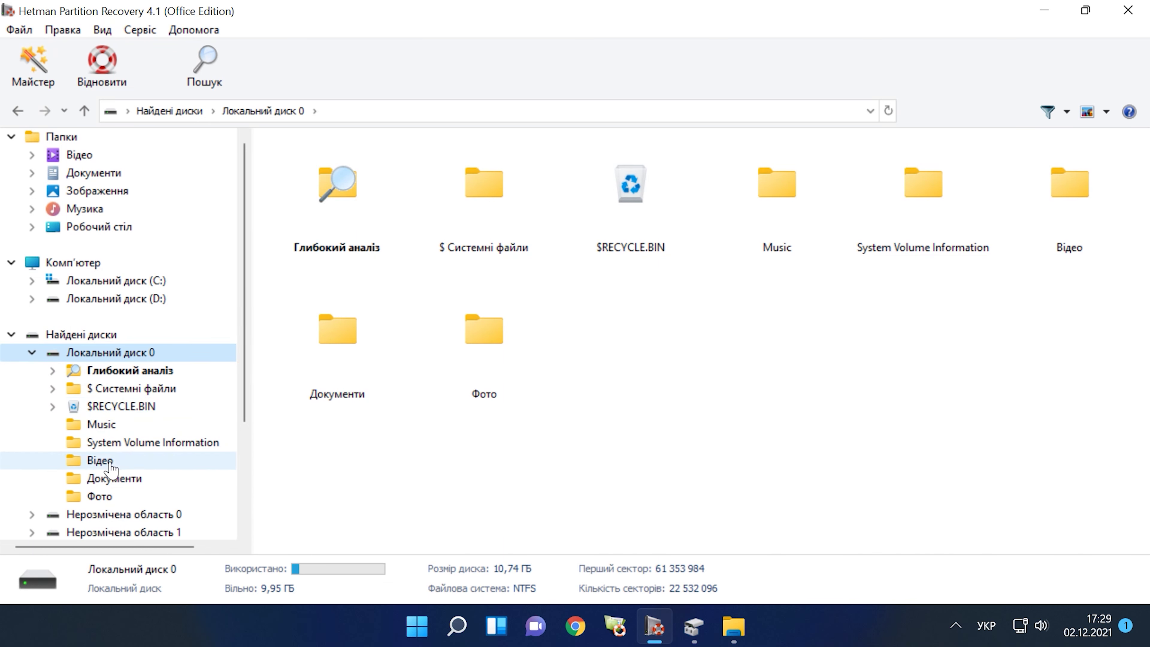
Turn on the preview pane and preview 1.mp3 from the found Music folder, pausing its playback.
double_click(774, 188)
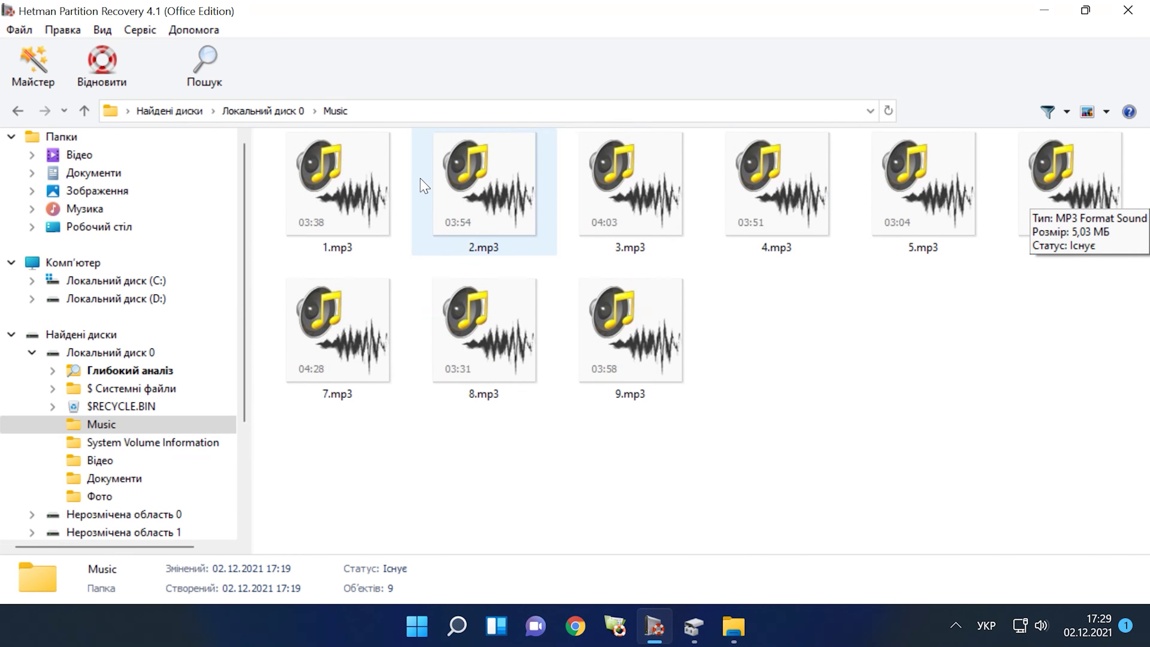
left_click(102, 30)
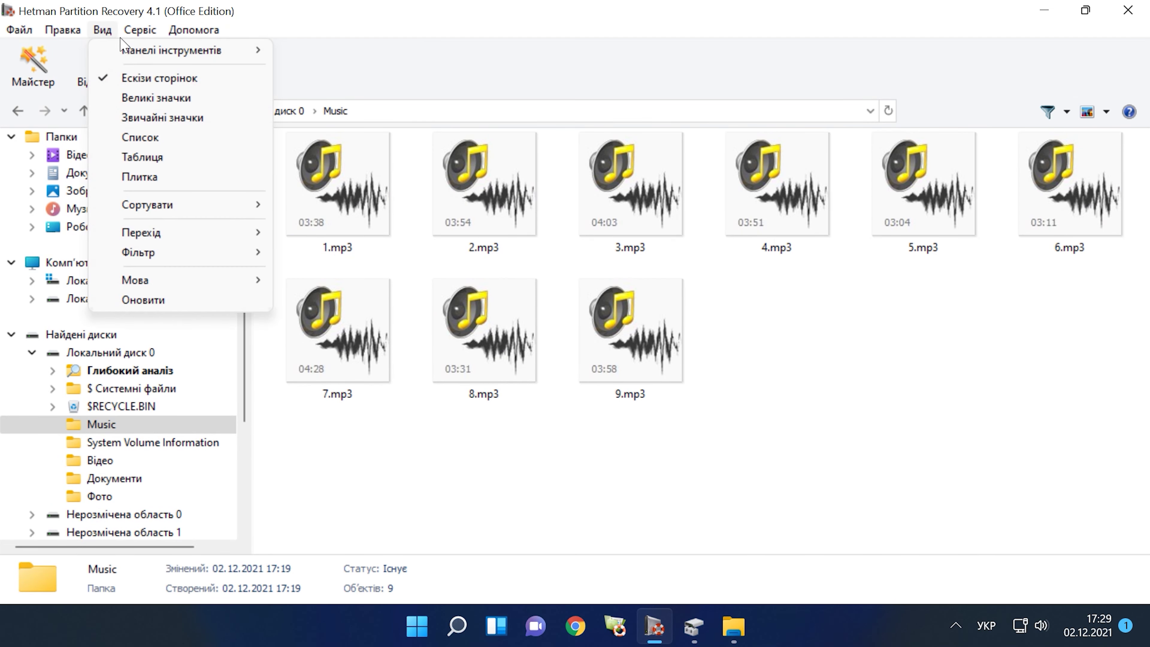
mouse_move(134, 51)
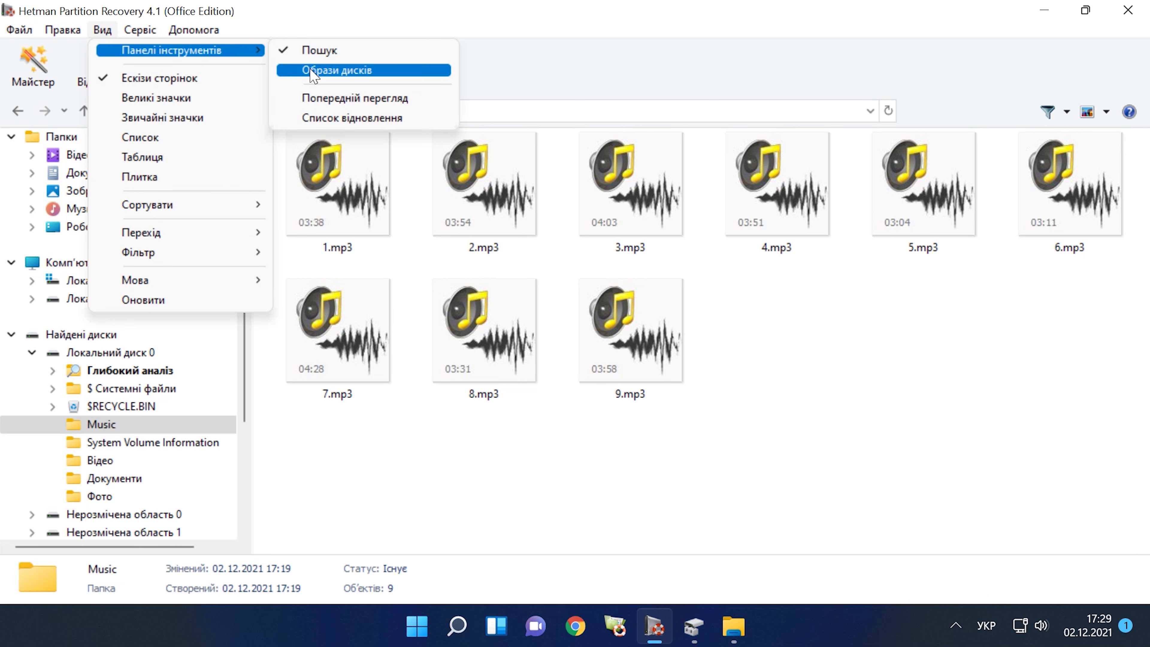
left_click(376, 99)
left_click(345, 194)
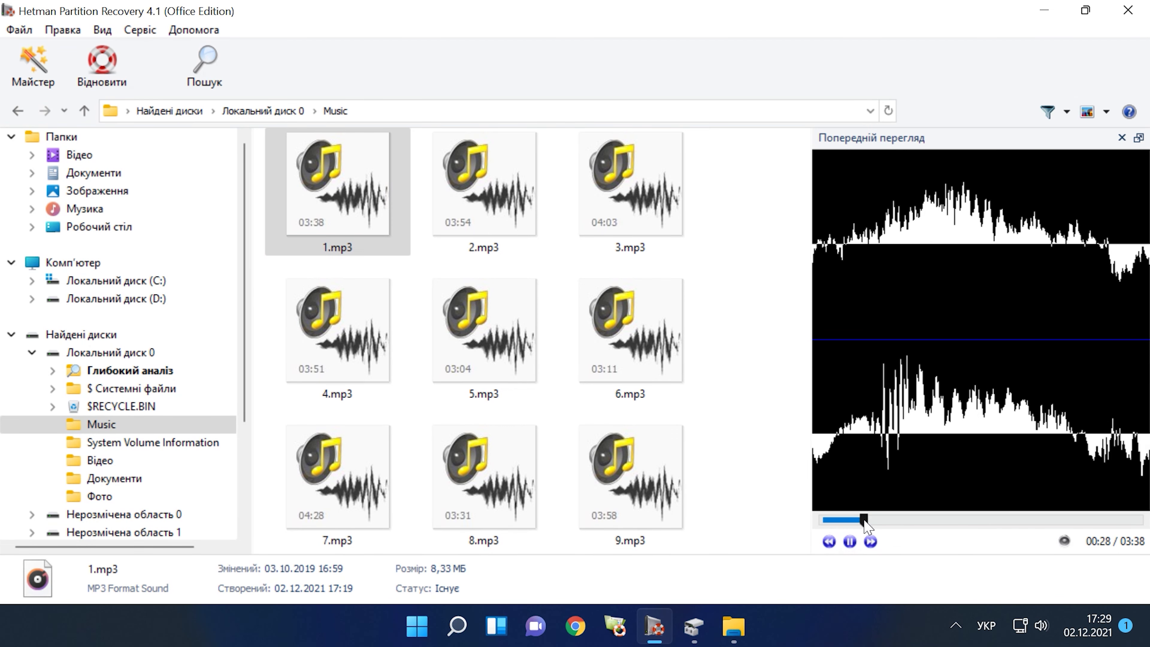
left_click(853, 545)
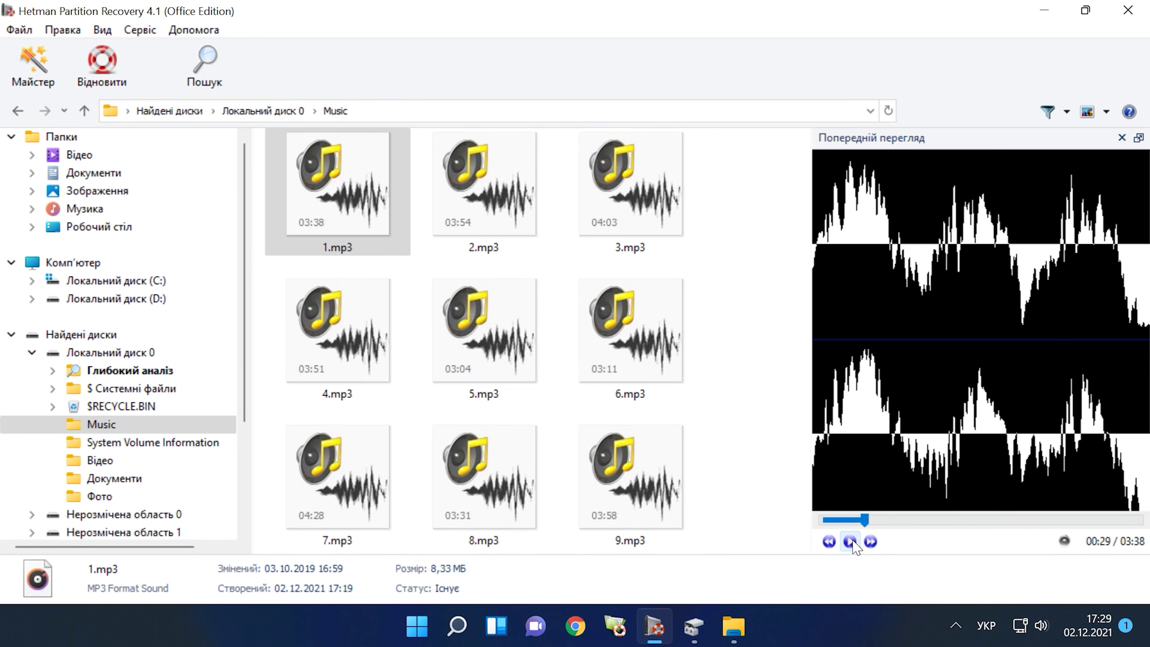
Play a preview of Butterfly - 47869.mp4 from the Відео folder of the found disk.
left_click(85, 112)
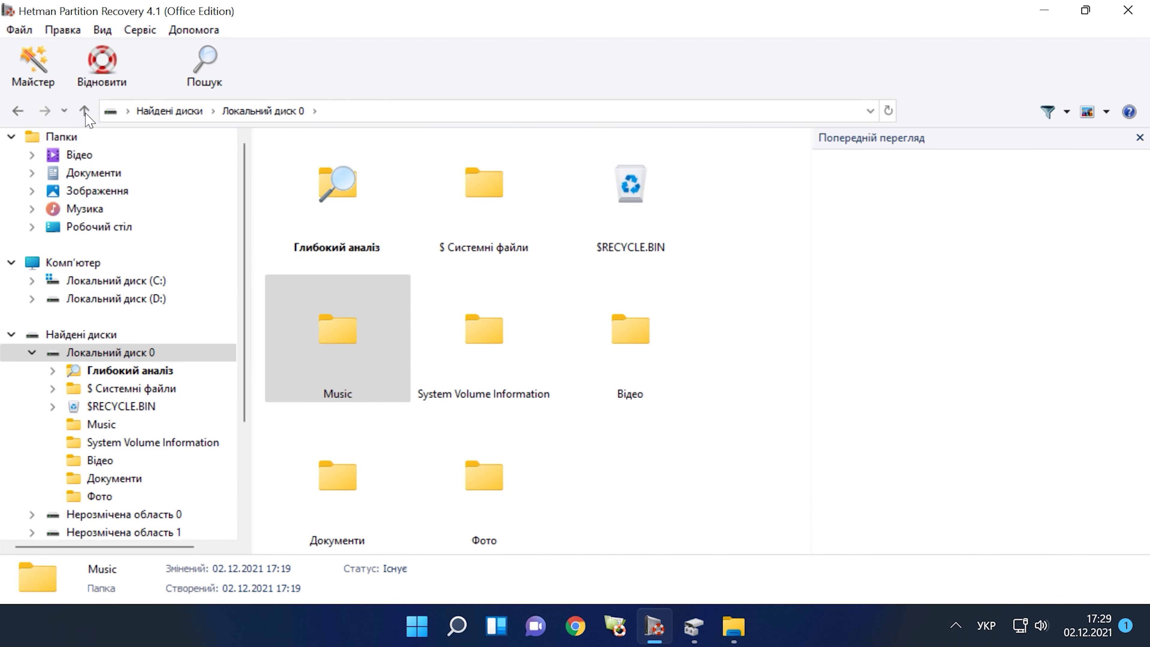
double_click(637, 343)
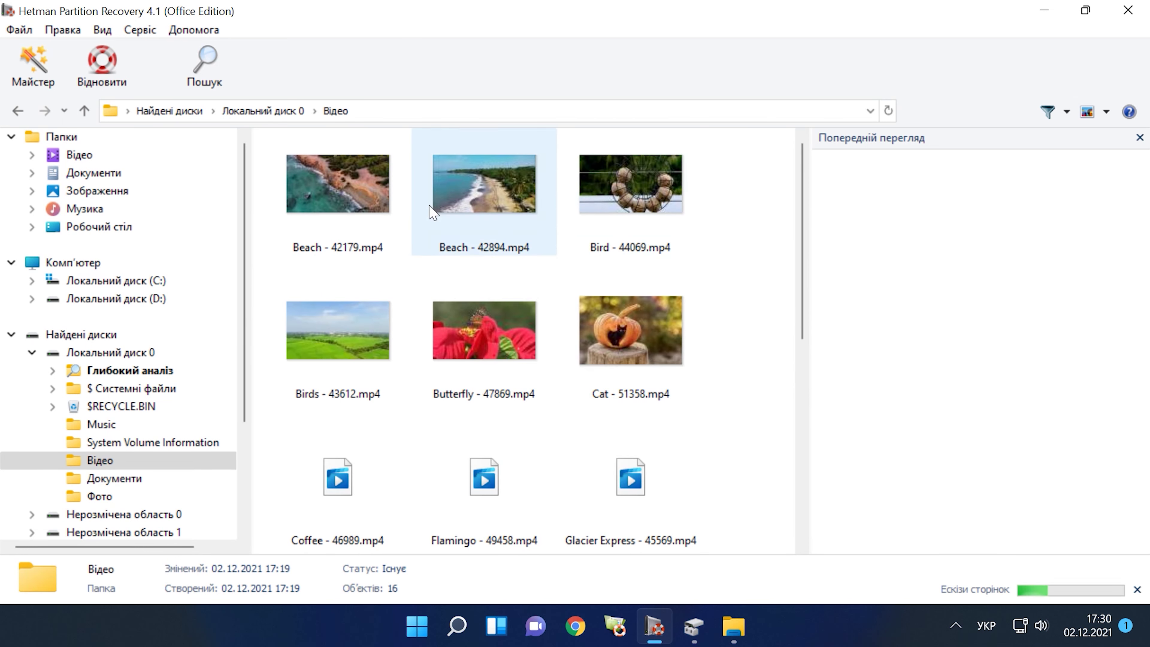
left_click(511, 332)
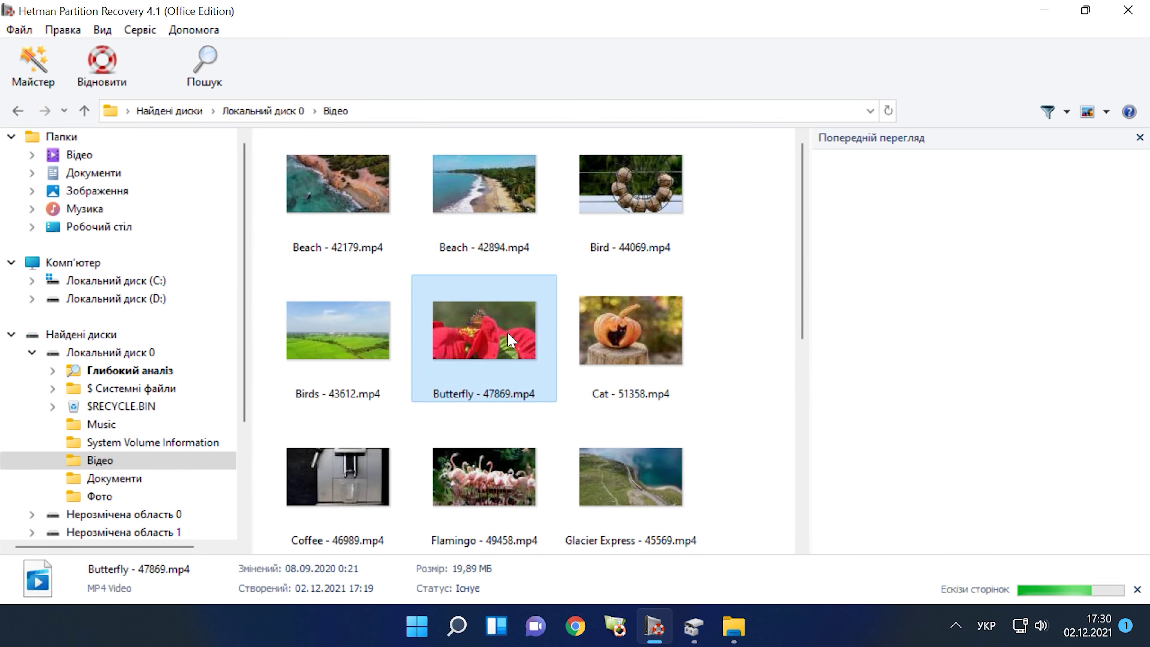
left_click(850, 541)
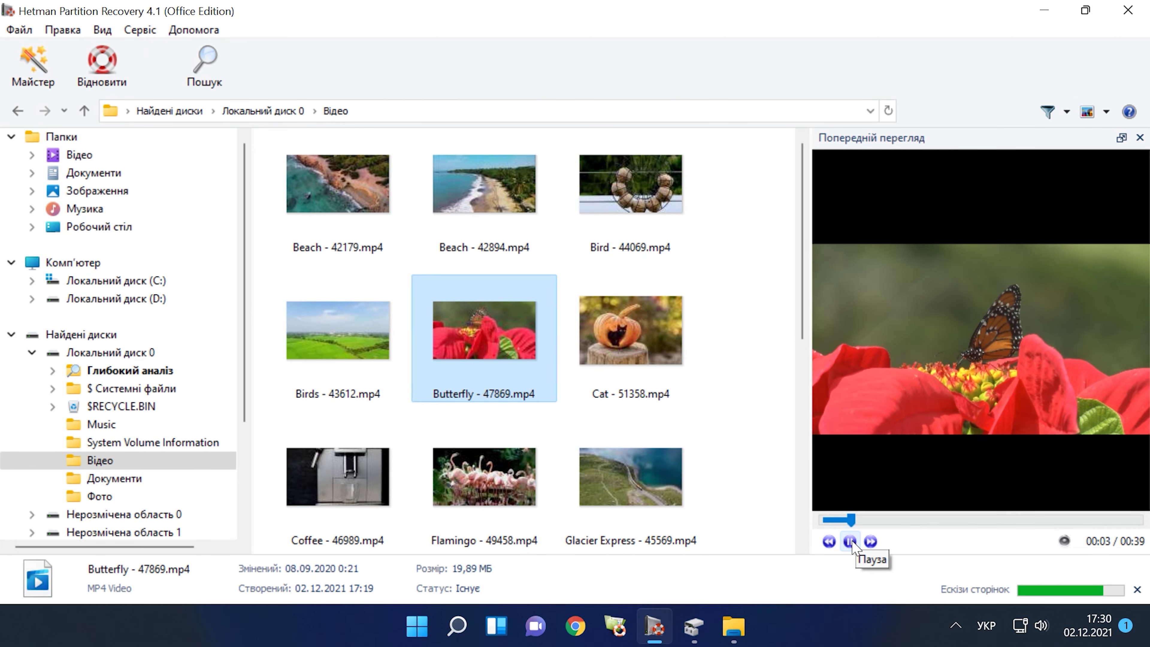
Preview the Wi-Fi hotspot PDF and the Word document about fixing a RAW disk in the found Документи folder.
left_click(84, 111)
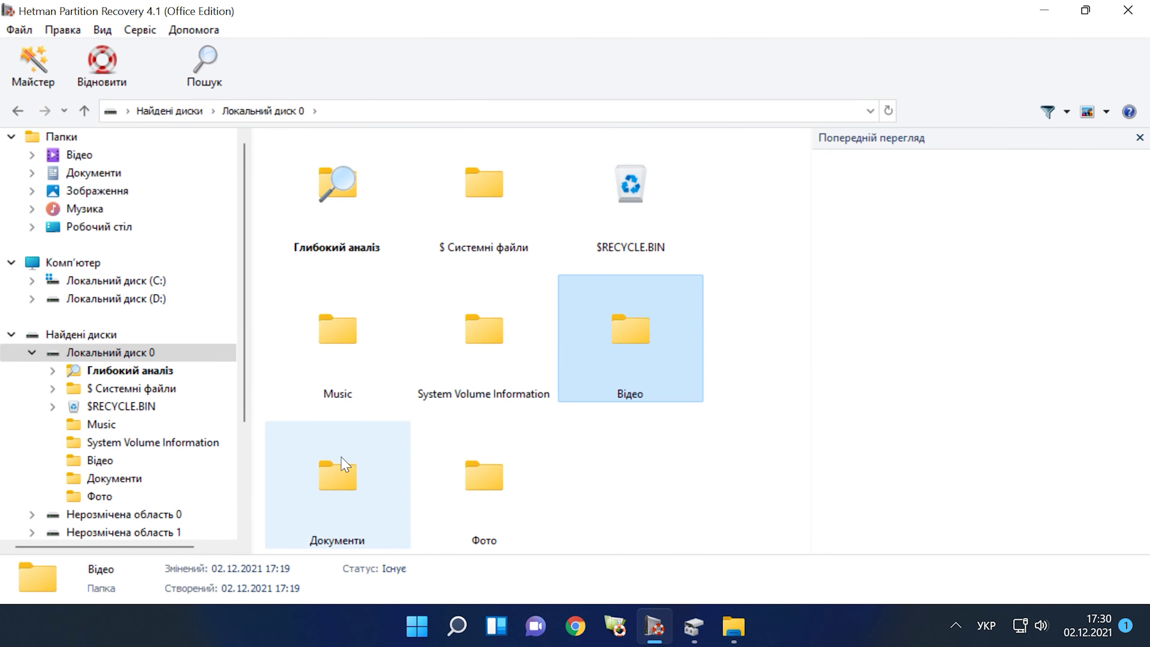
double_click(346, 464)
left_click(308, 213)
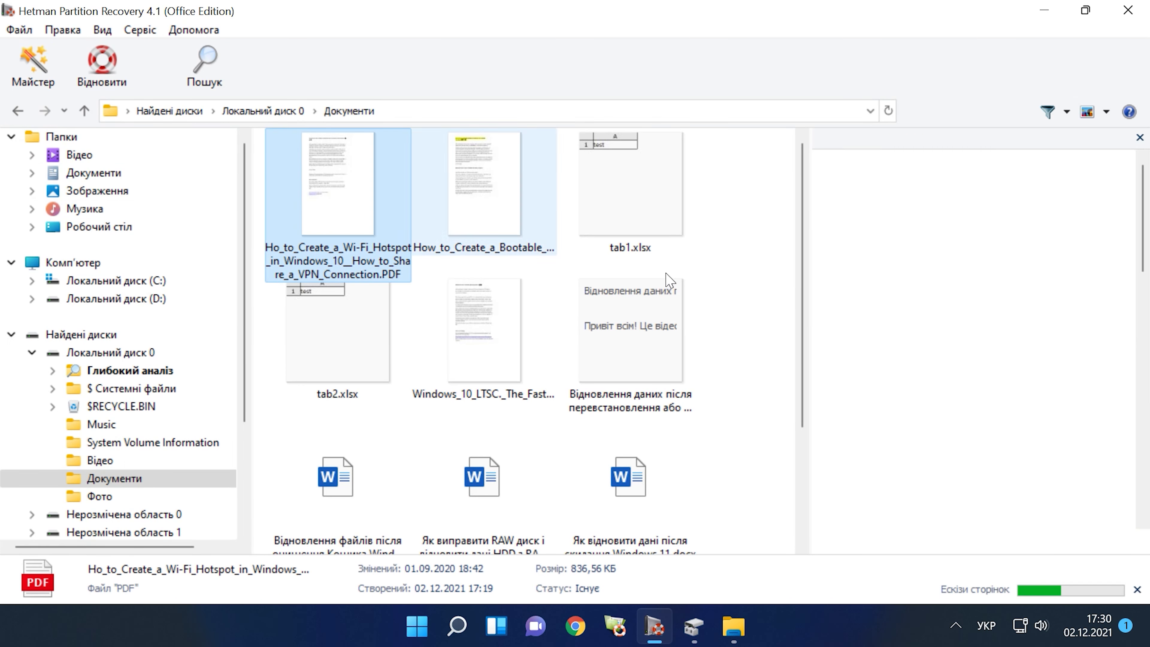
scroll(589, 339, "down", 3)
left_click(506, 317)
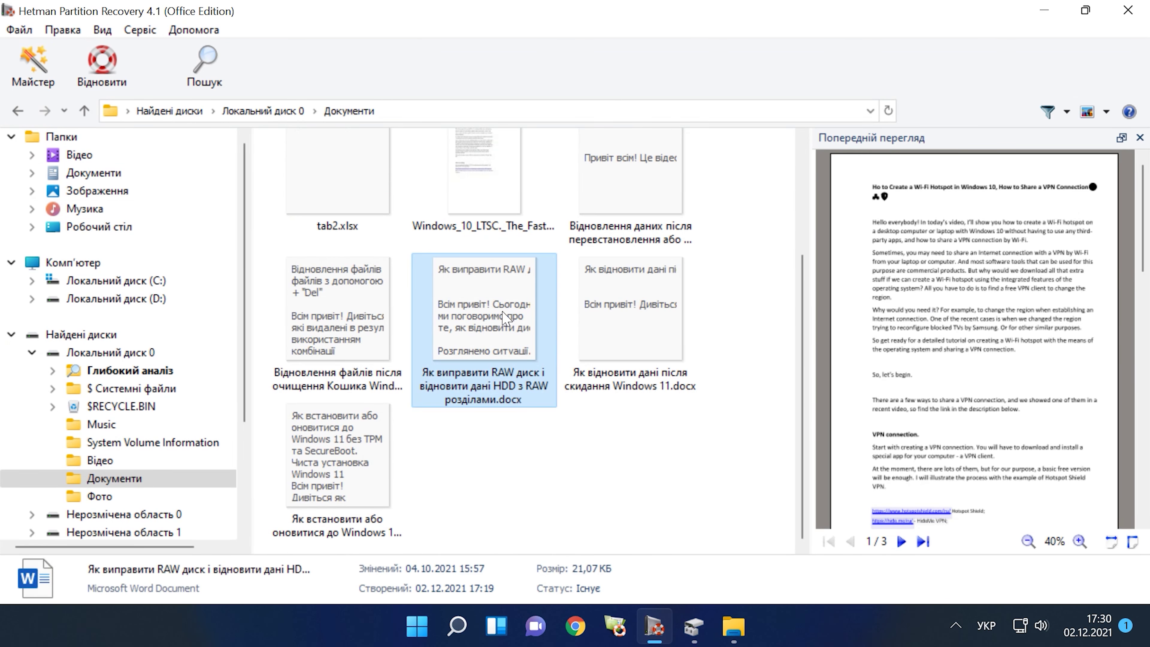
Preview autumn-4667080.jpg, lake-5534341.jpg and marrakech-4500910.jpg from the Фото folder of the found Локальний диск 0.
left_click(86, 110)
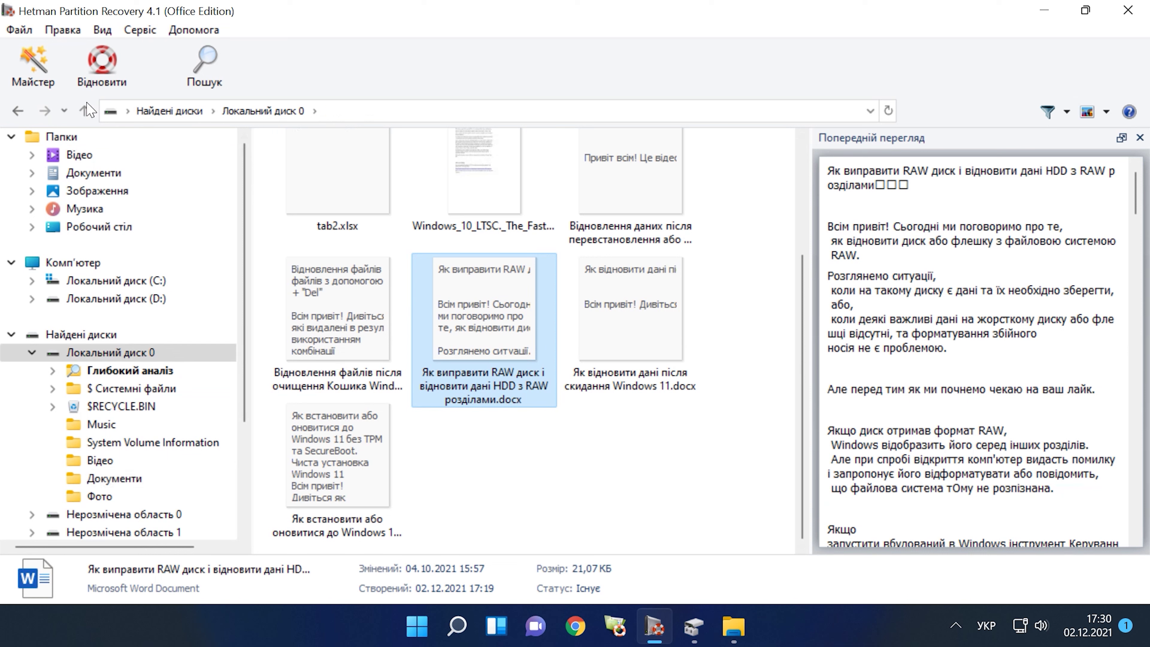
double_click(466, 459)
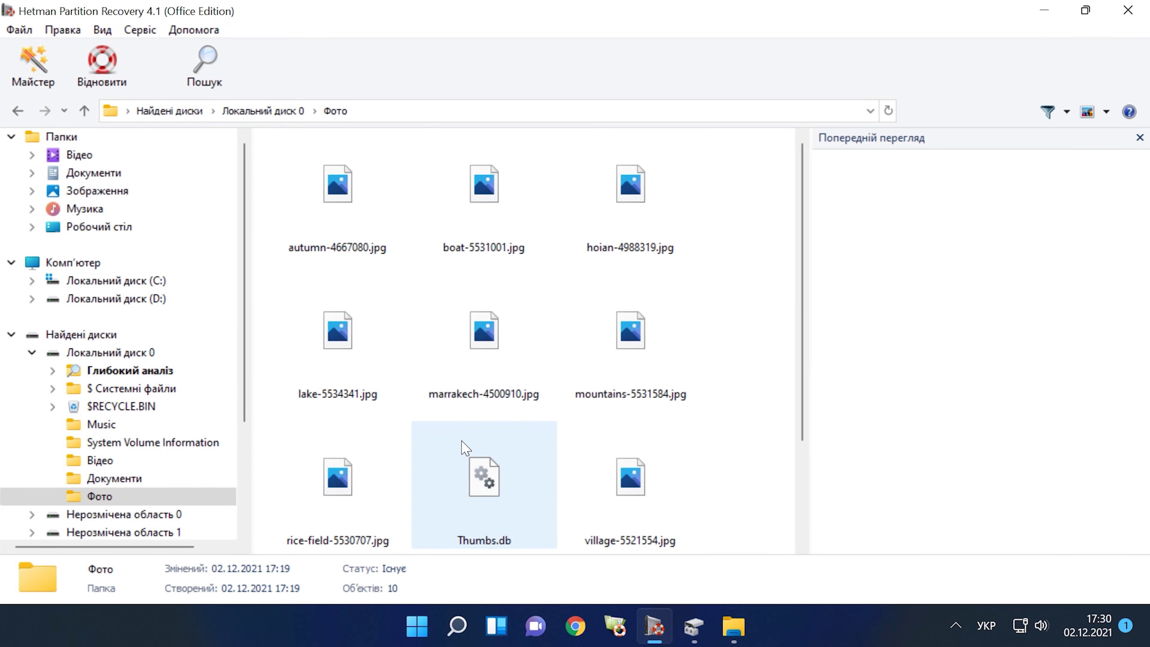
left_click(353, 190)
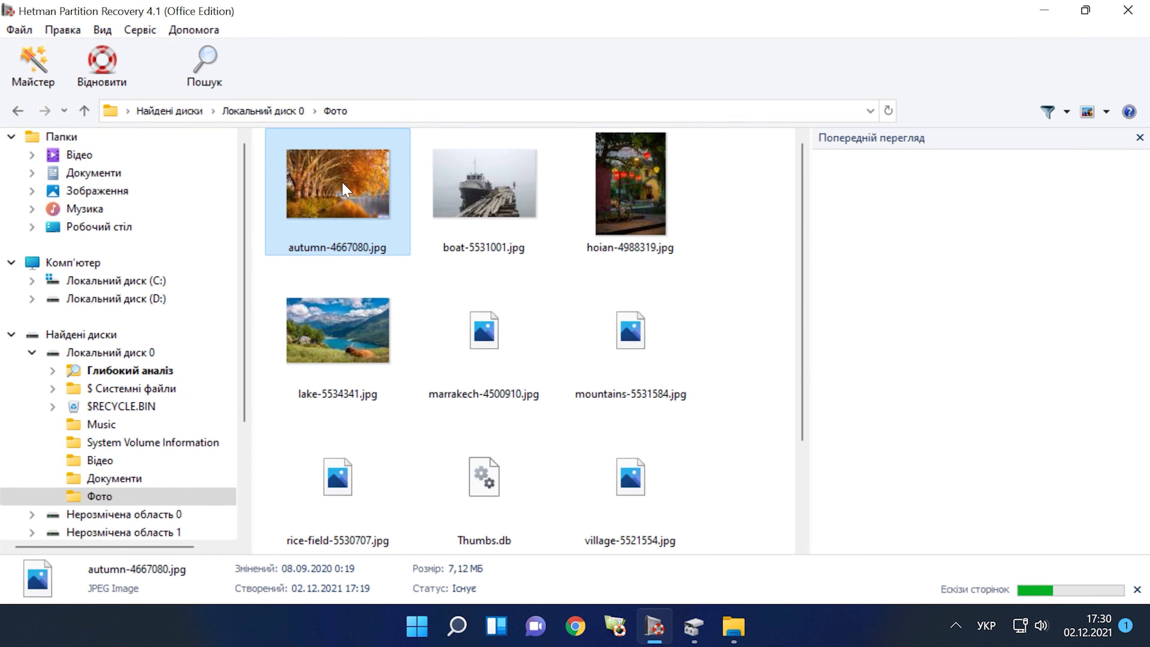
left_click(359, 317)
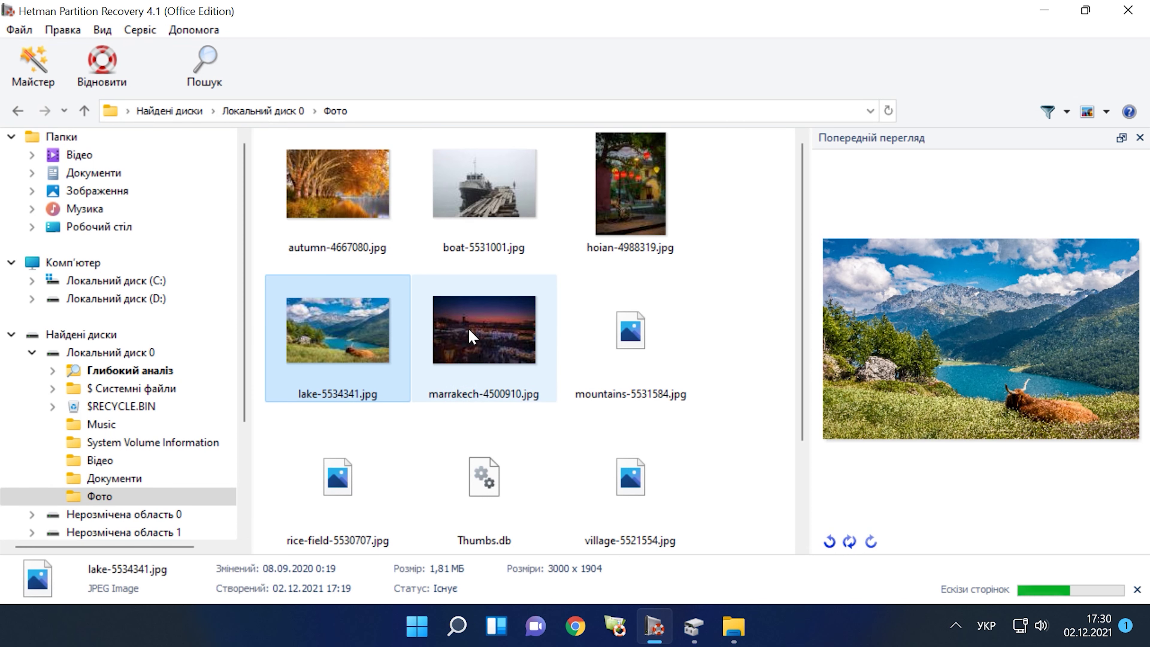
left_click(496, 336)
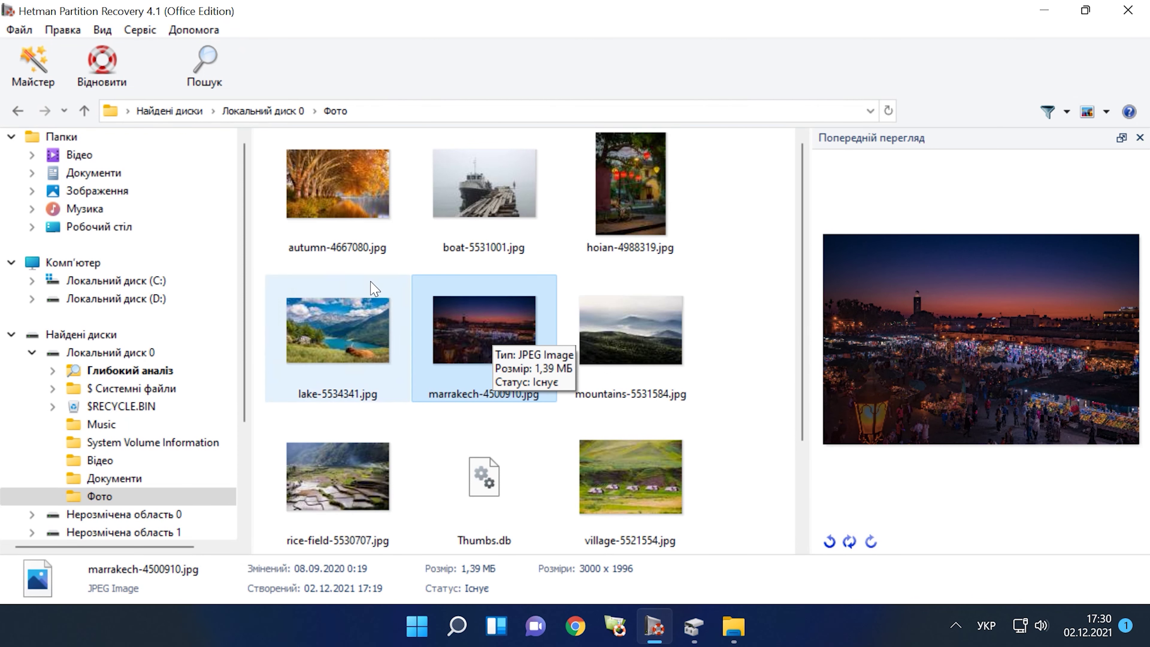
Return to the root of Локальний диск 0 and show the recovery list (Список відновлення).
left_click(85, 111)
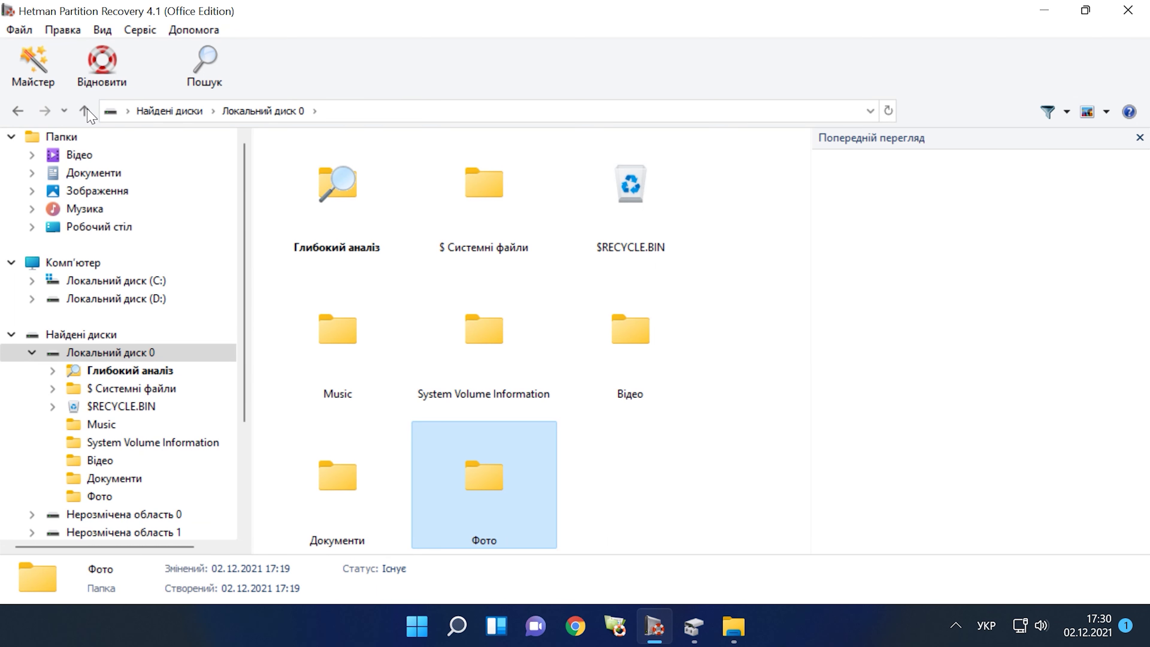
left_click(102, 30)
mouse_move(231, 51)
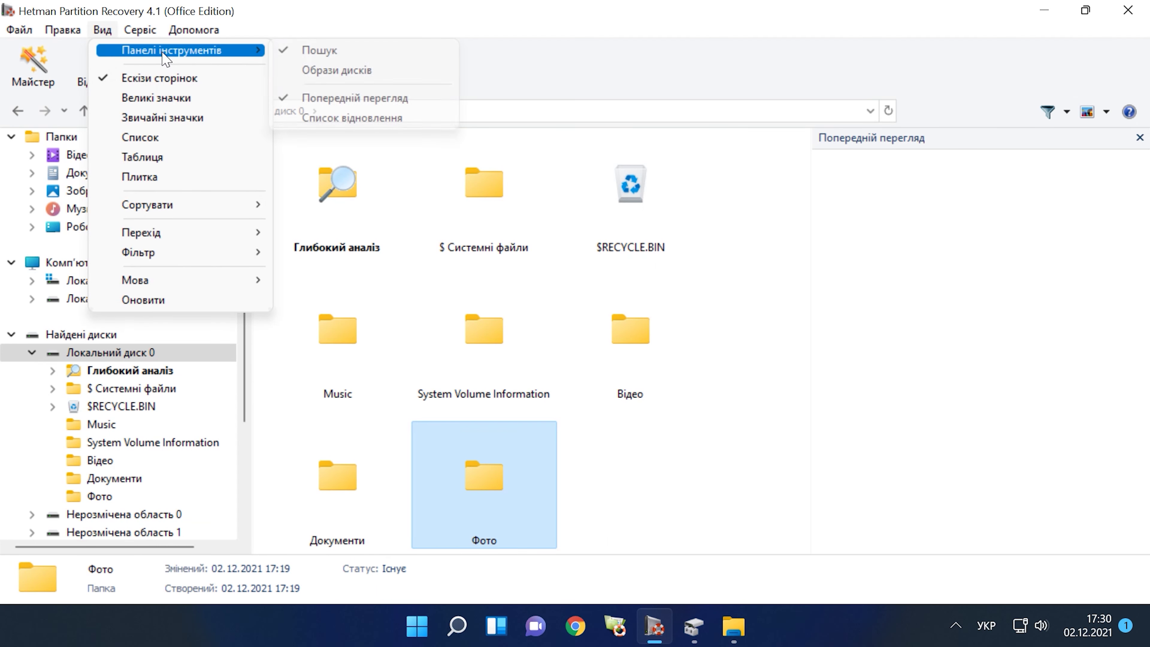
left_click(348, 118)
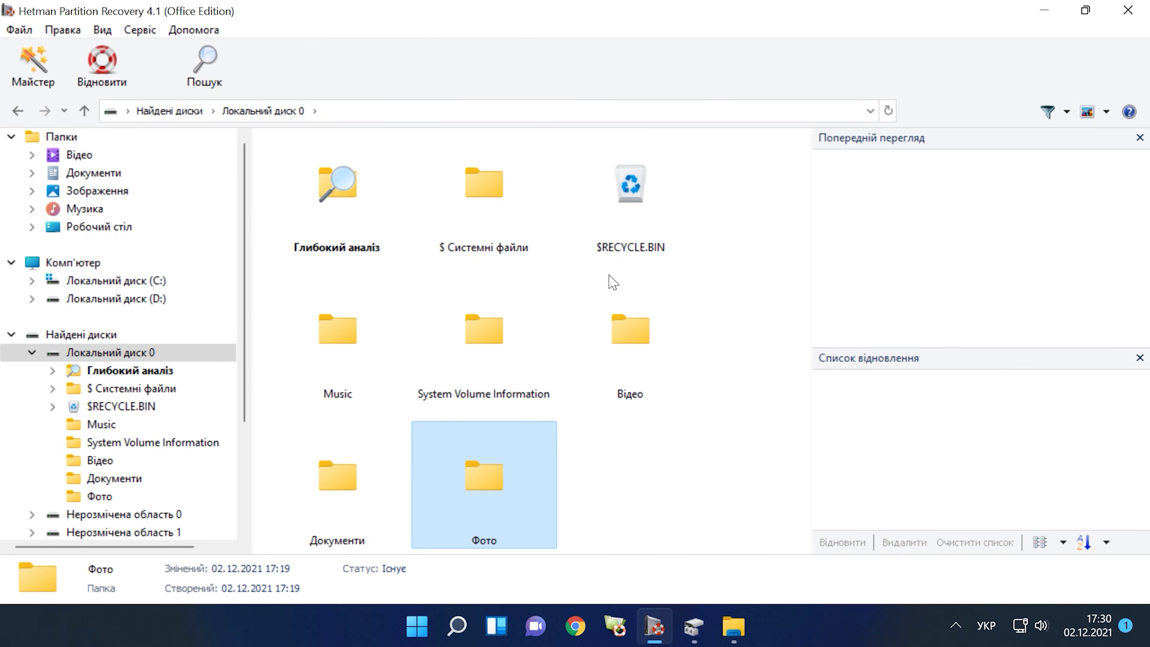
Add the Music, Відео, Документи and Фото folders to the recovery list and display its entries as large icons.
left_click_drag(372, 333, 869, 443)
left_click_drag(663, 398, 871, 451)
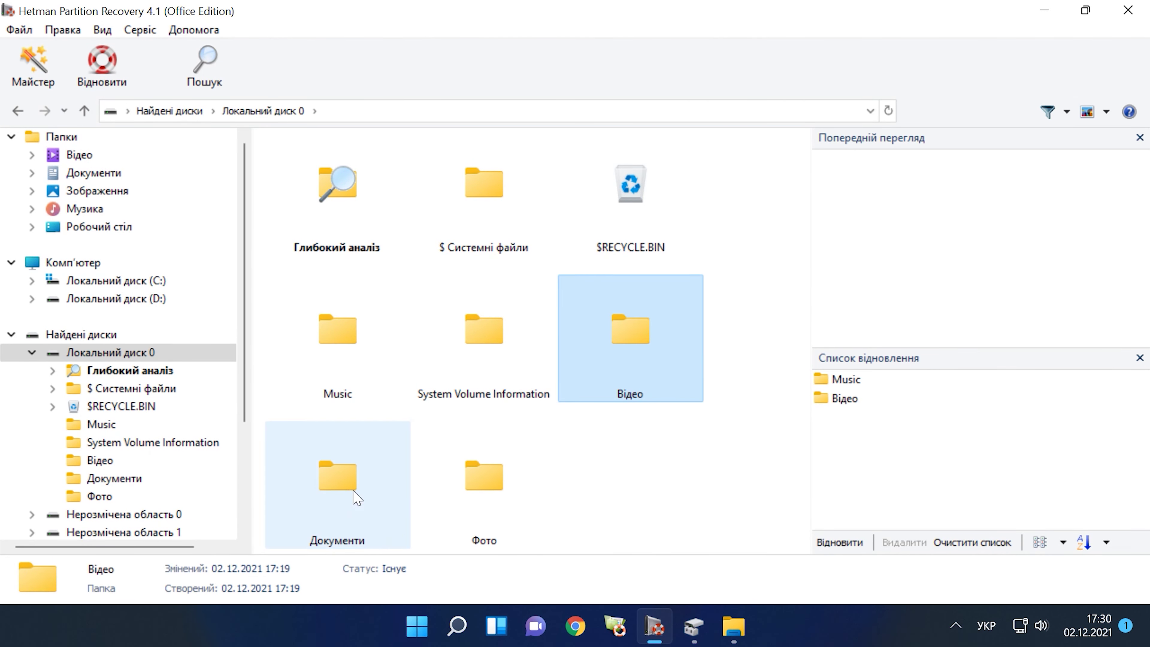
left_click_drag(357, 499, 943, 473)
left_click_drag(497, 490, 937, 490)
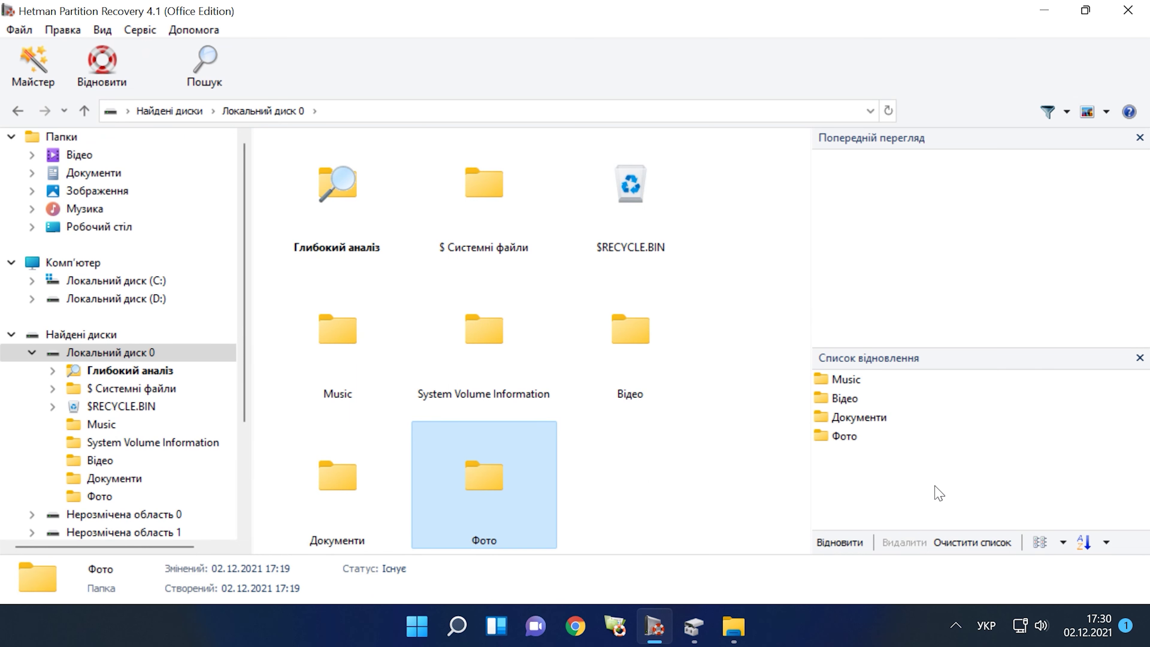
left_click(1063, 542)
left_click(1073, 460)
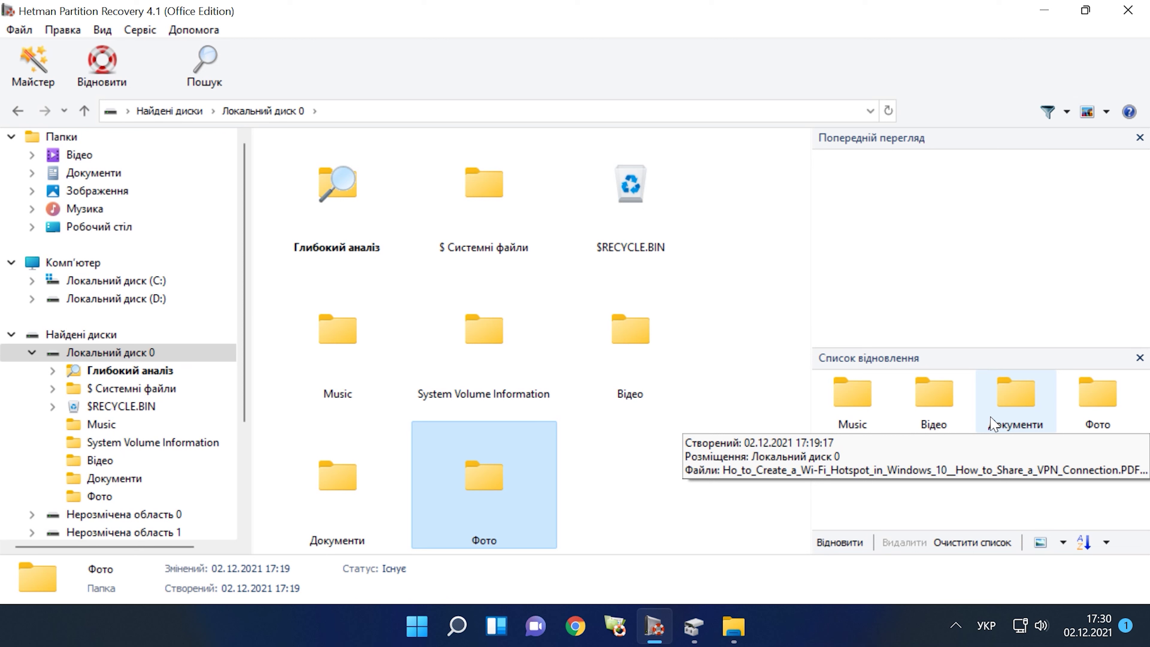
Recover the listed folders to the hard disk, saving them in a new desktop folder, Нова папка, and finish the wizard.
left_click(839, 543)
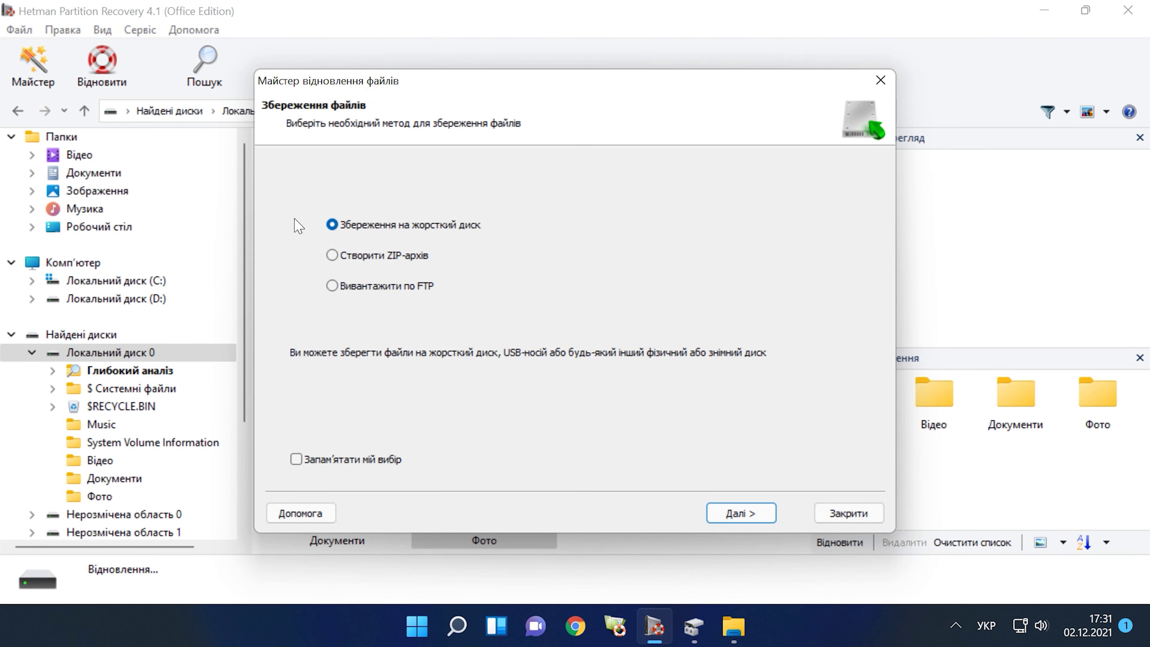
left_click(741, 514)
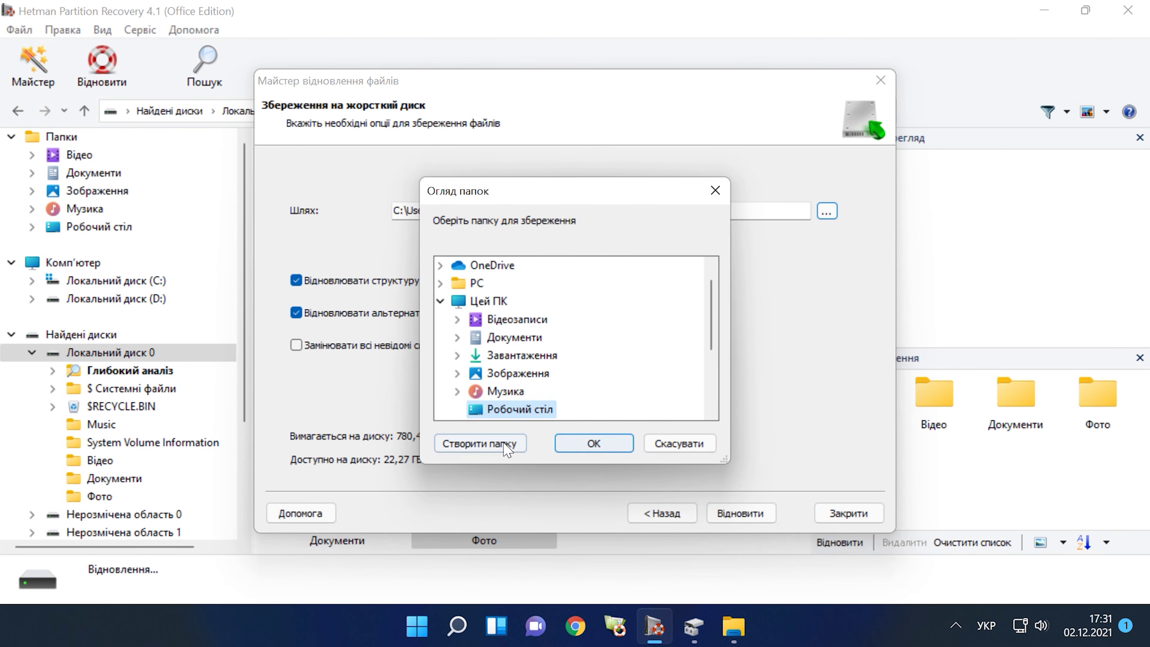
left_click(481, 443)
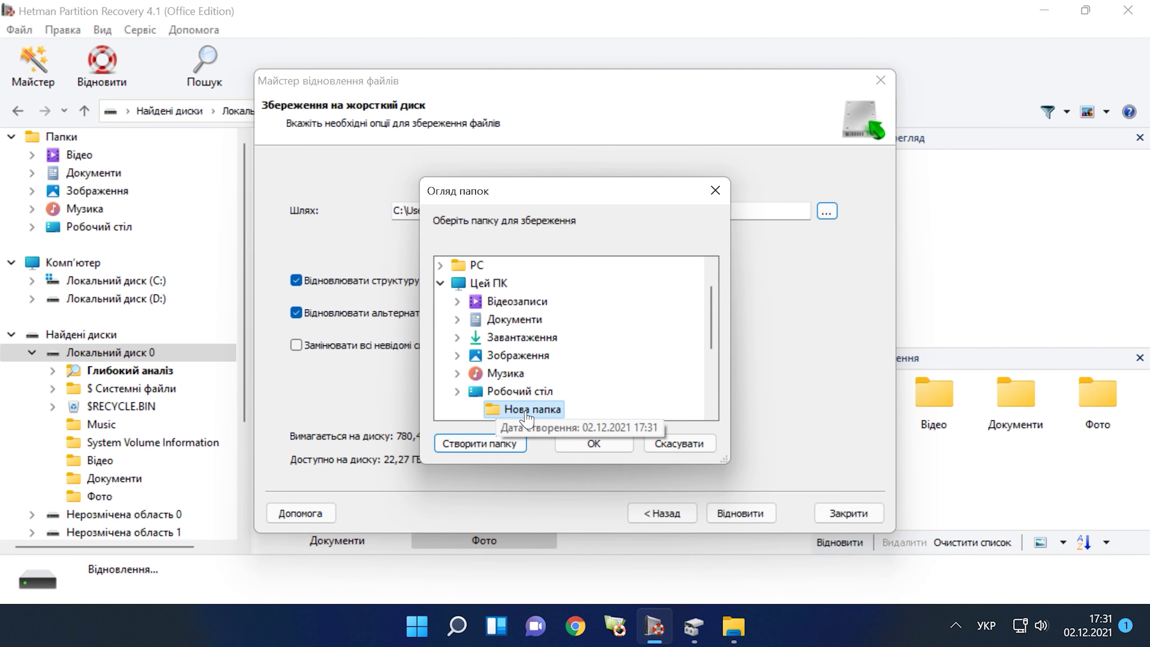
left_click(593, 443)
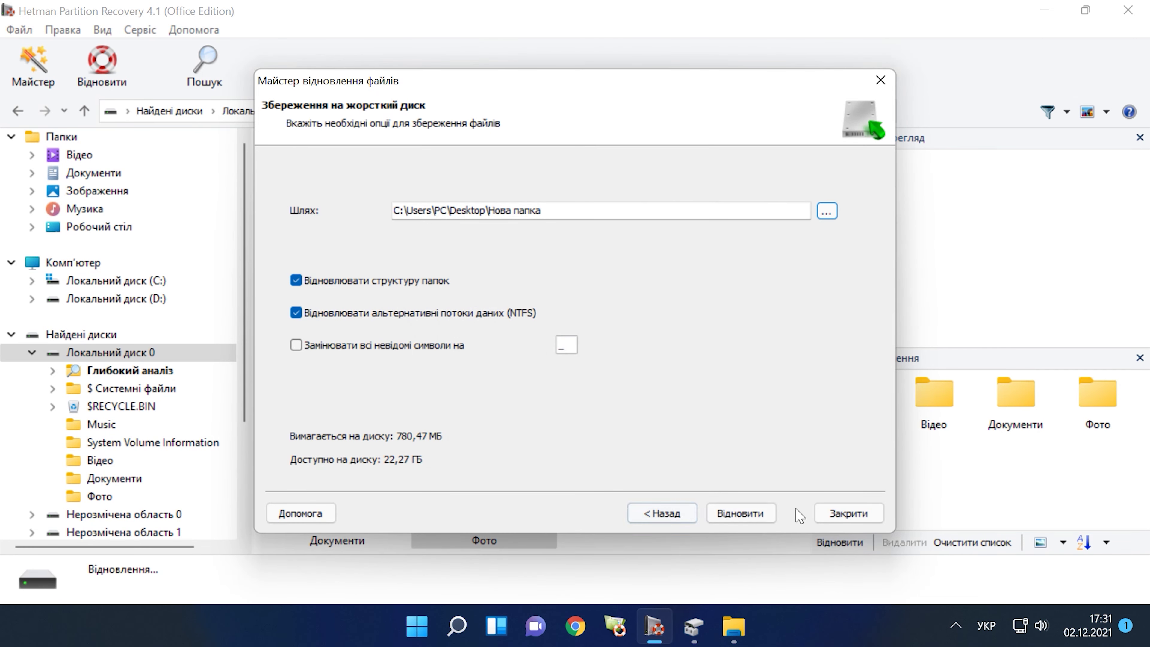
left_click(766, 513)
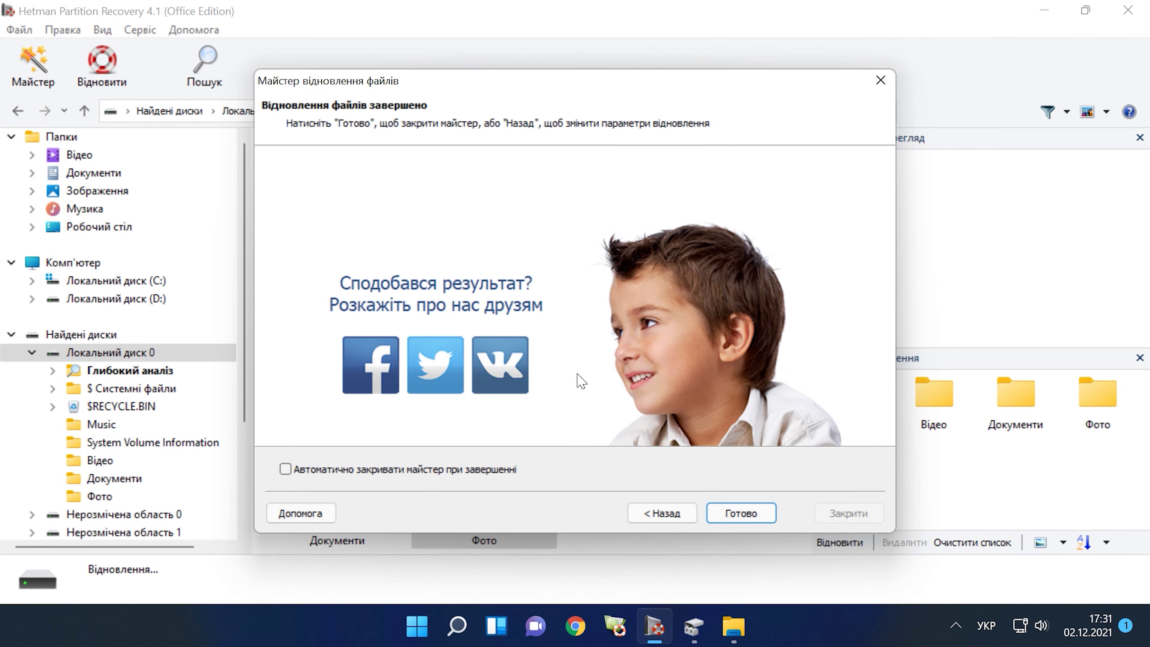
left_click(746, 519)
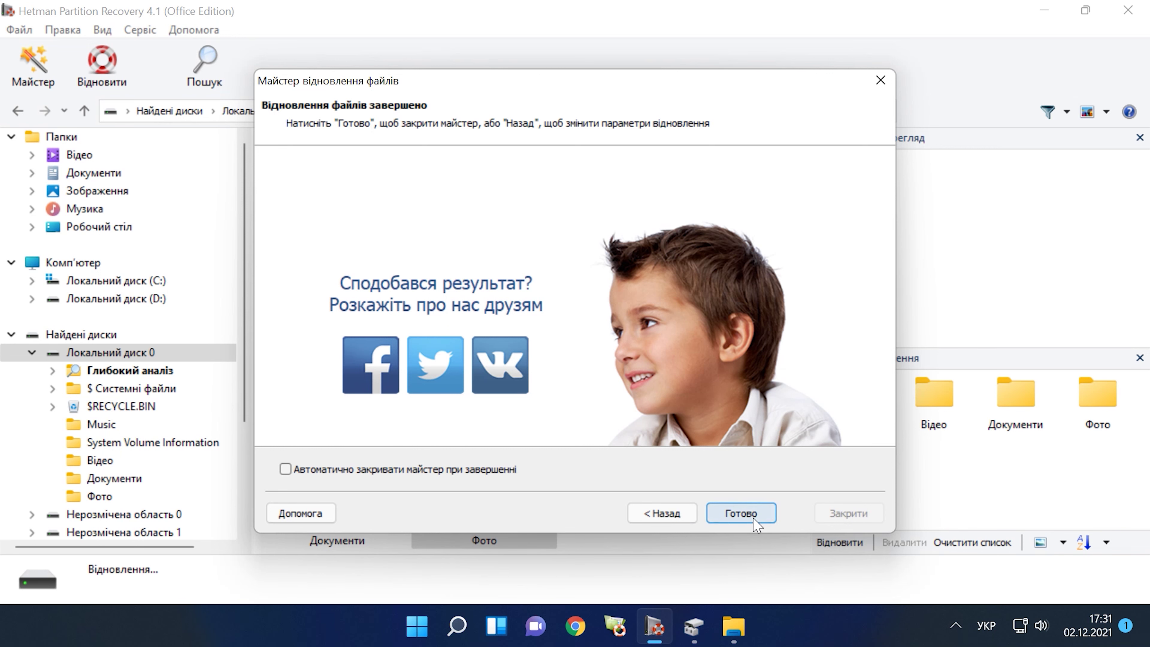
Open Нова папка on the desktop and look through the recovered Music, Відео and Документи folders.
left_click(1045, 10)
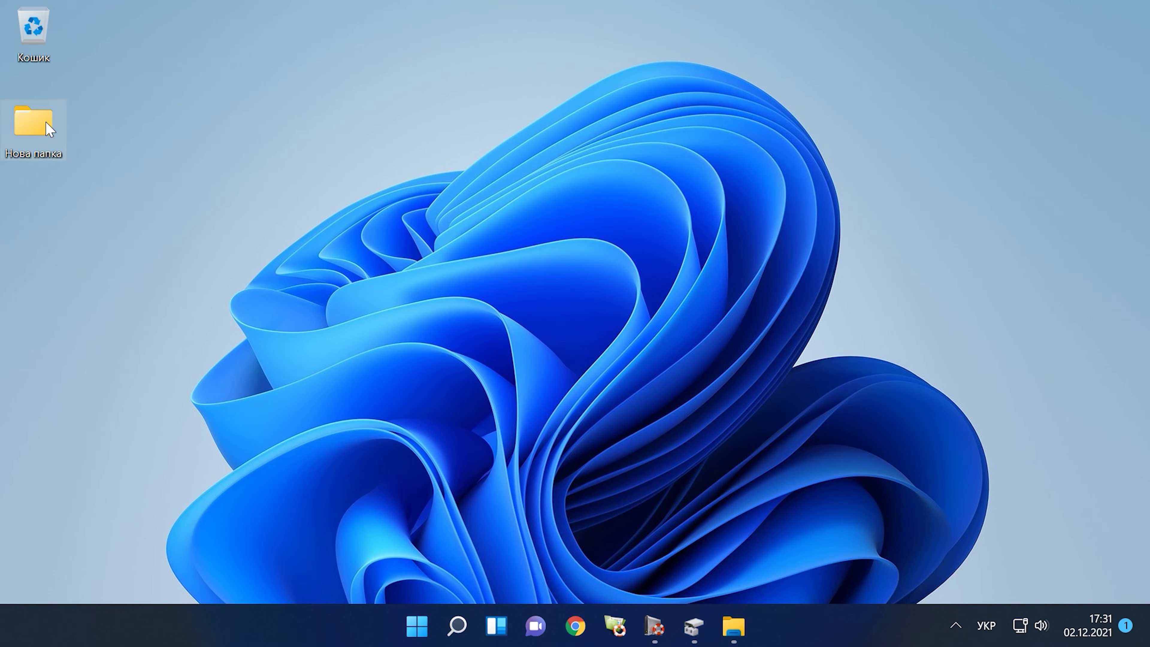
double_click(49, 130)
left_click(296, 220)
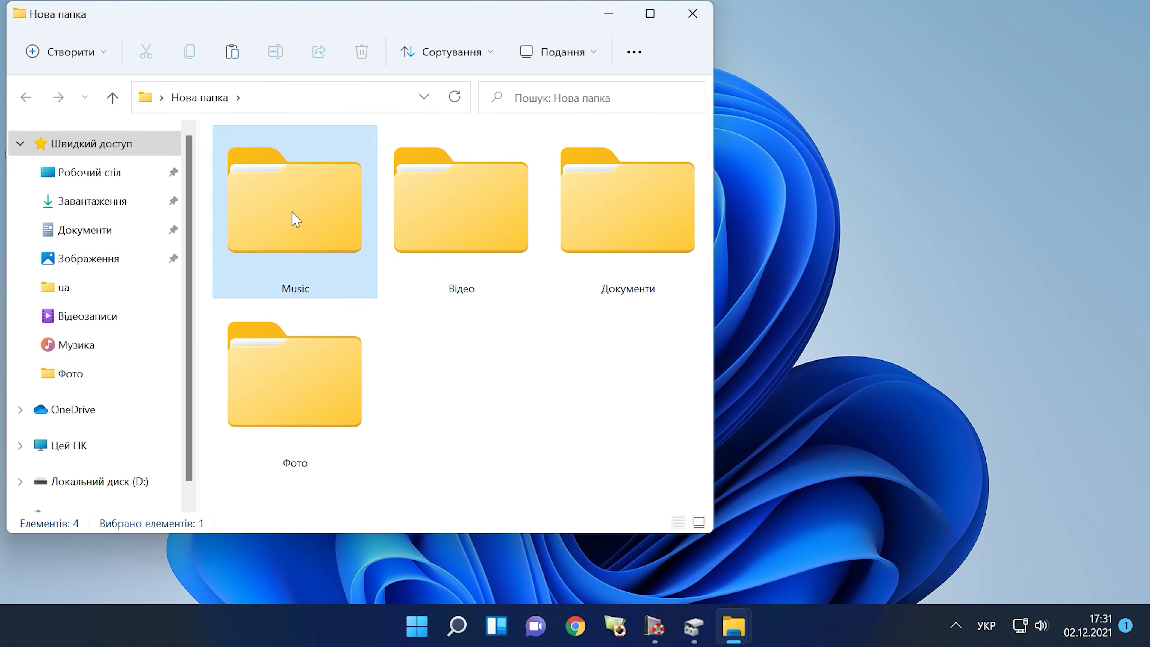
double_click(296, 220)
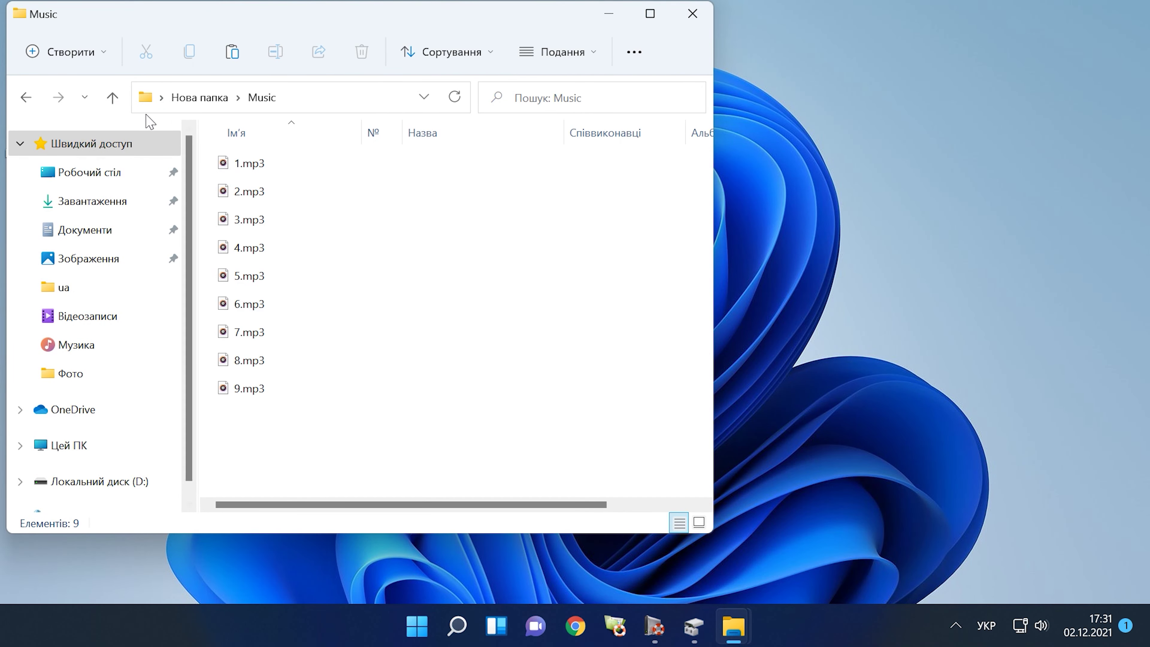
left_click(112, 98)
double_click(465, 222)
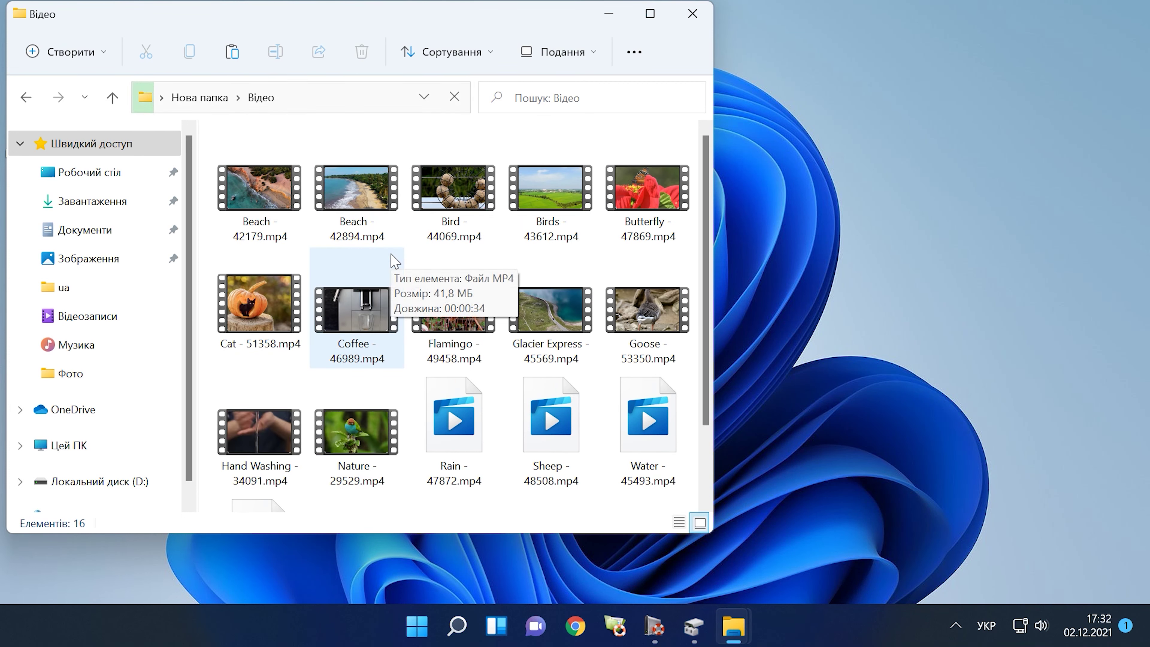
left_click(113, 97)
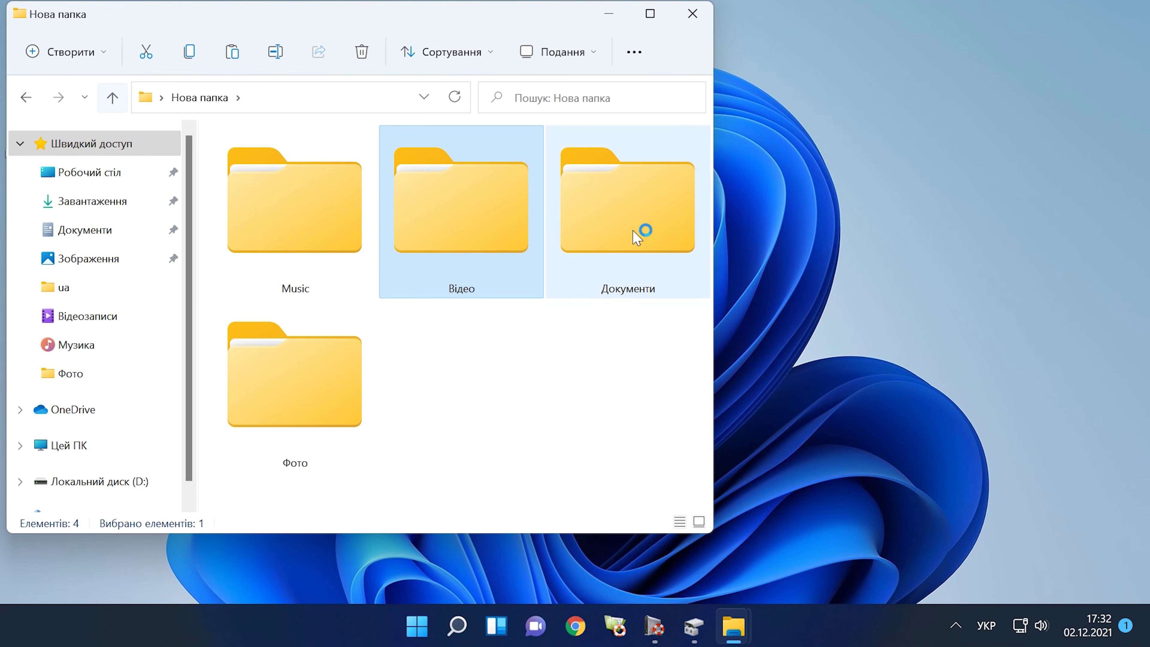
double_click(636, 236)
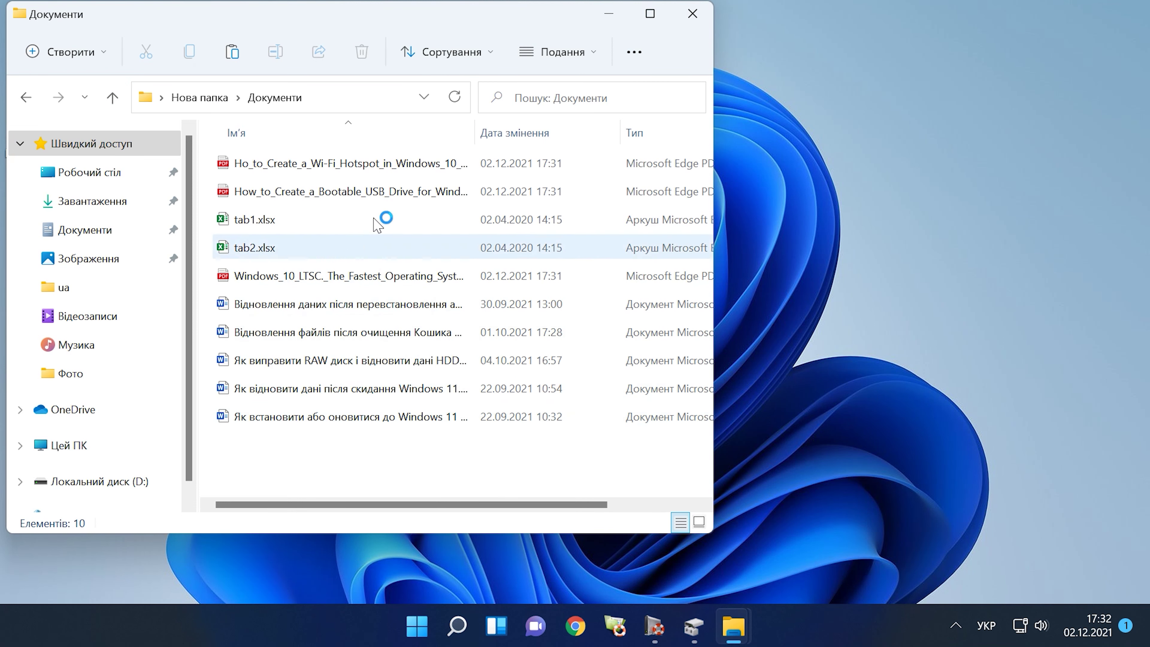
Open autumn-4667080.jpg from the recovered Фото folder and browse through the photos that follow it.
left_click(113, 97)
double_click(308, 390)
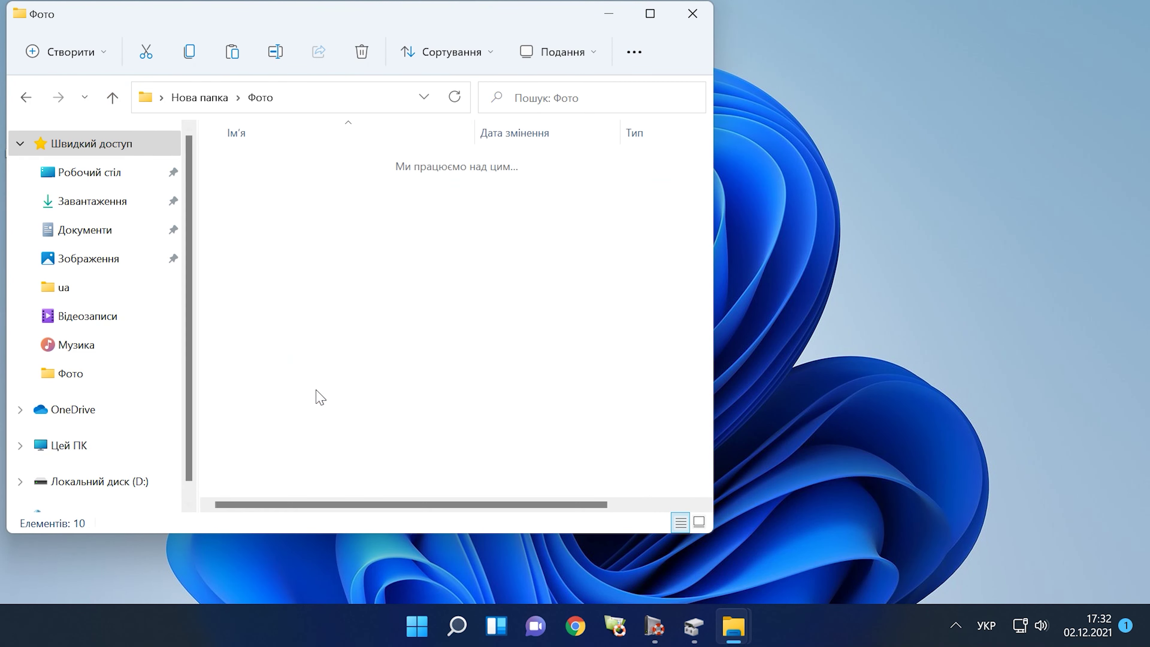
double_click(265, 195)
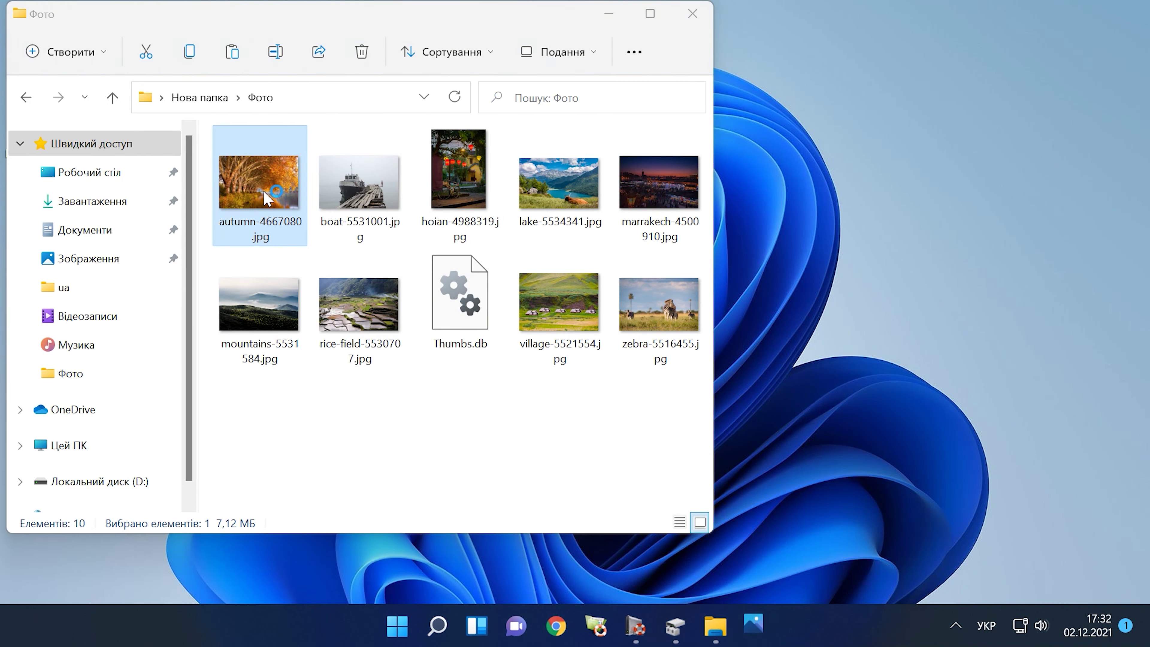
key("Right")
key("Right")
key("Right")
key("Right")
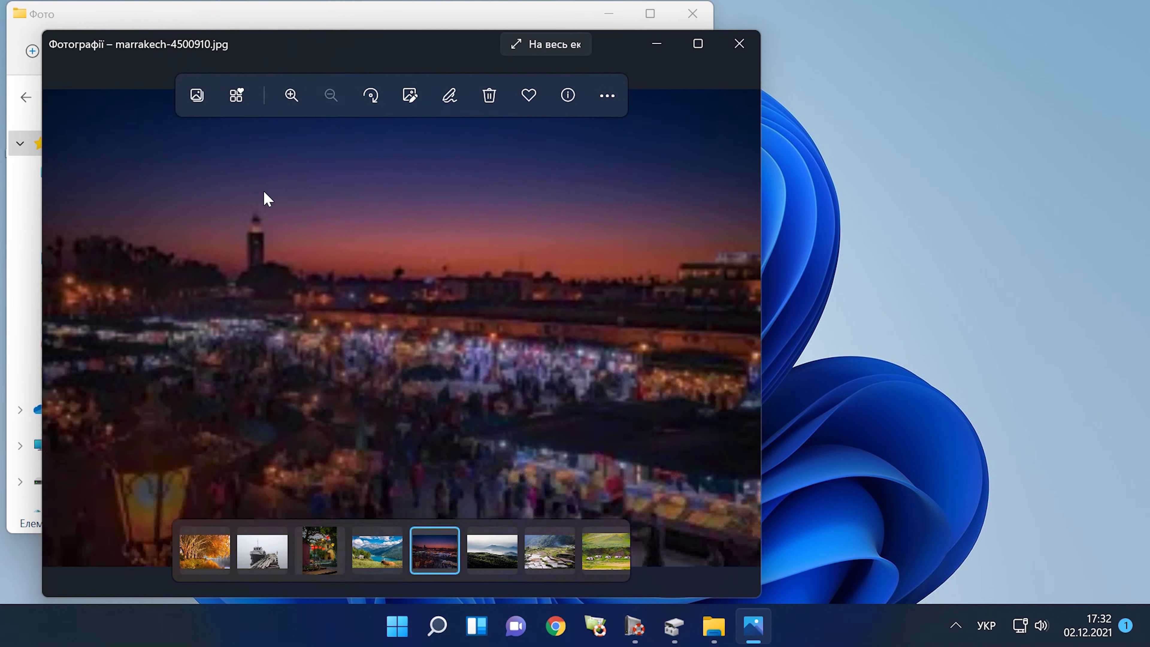
key("Right")
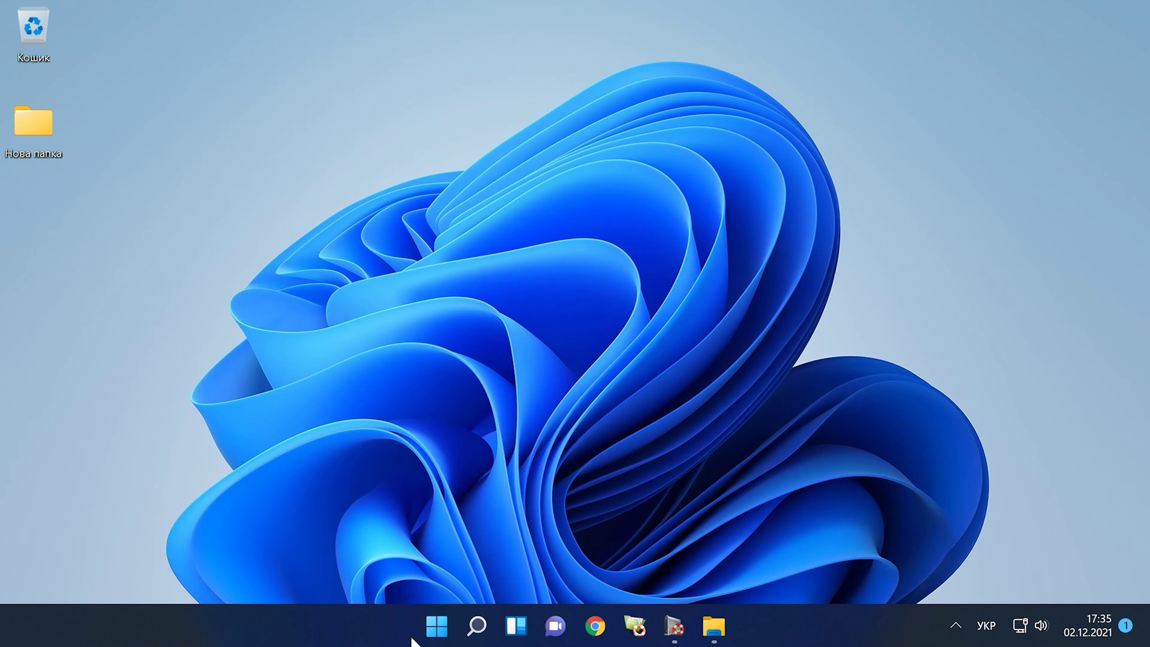
Switch to Windows Disk Management (Керування дисками) and maximise its window.
right_click(436, 626)
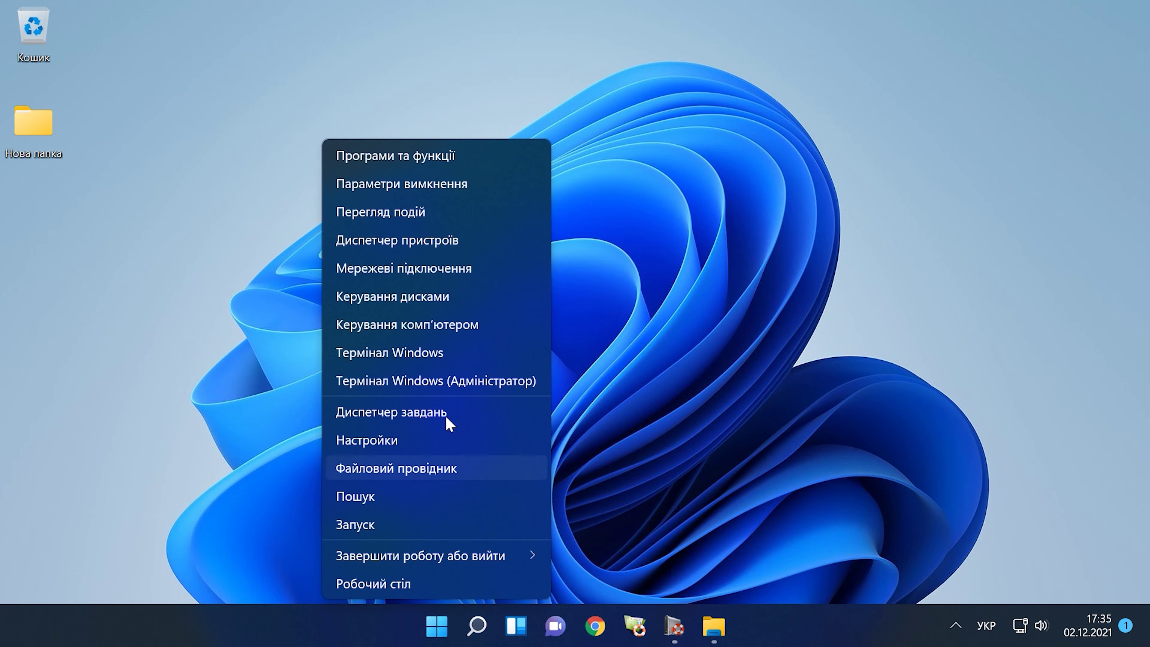
left_click(452, 298)
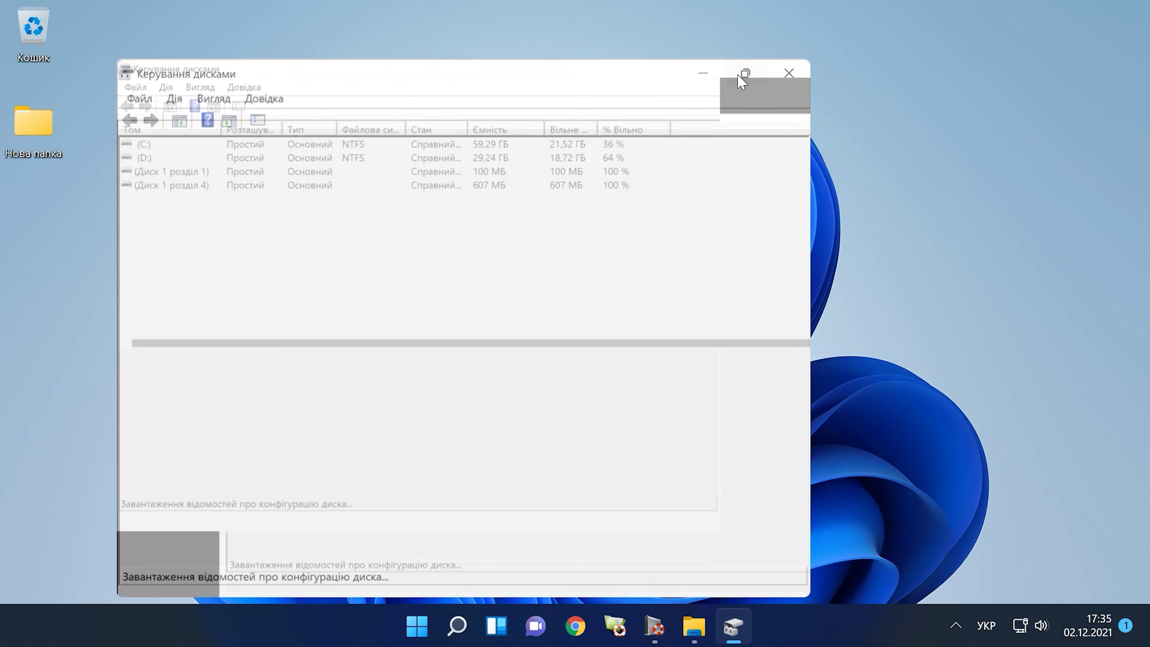
left_click(735, 75)
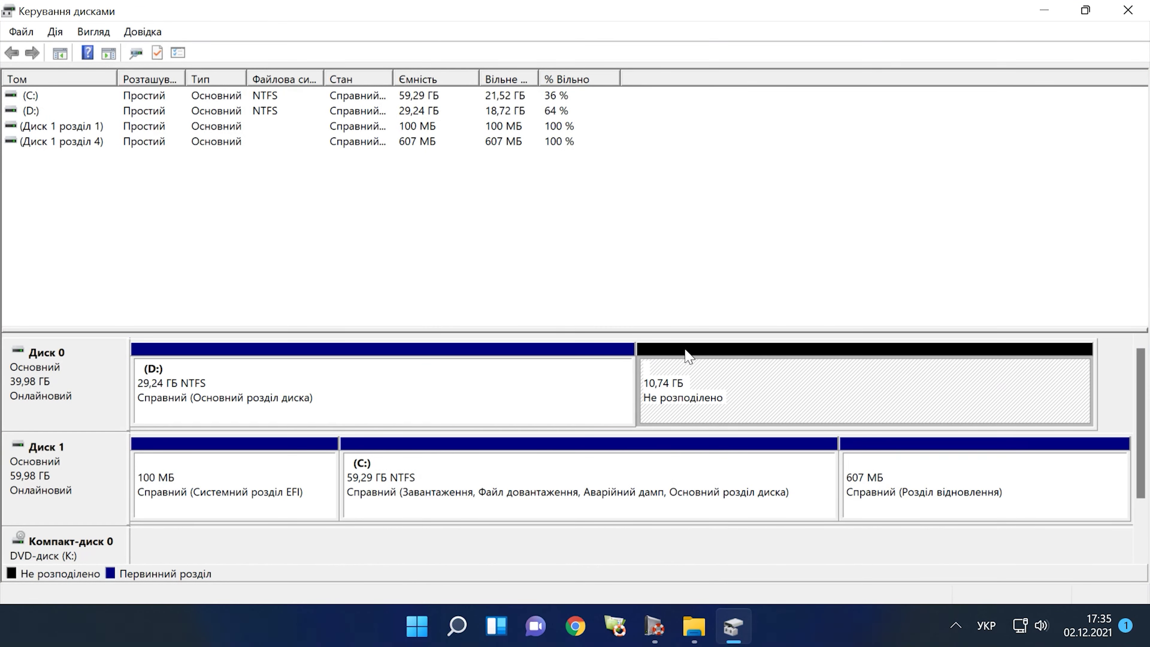
Start a new simple volume in Disk 0's unallocated space, with a size of 11000 MB and drive letter E.
right_click(696, 386)
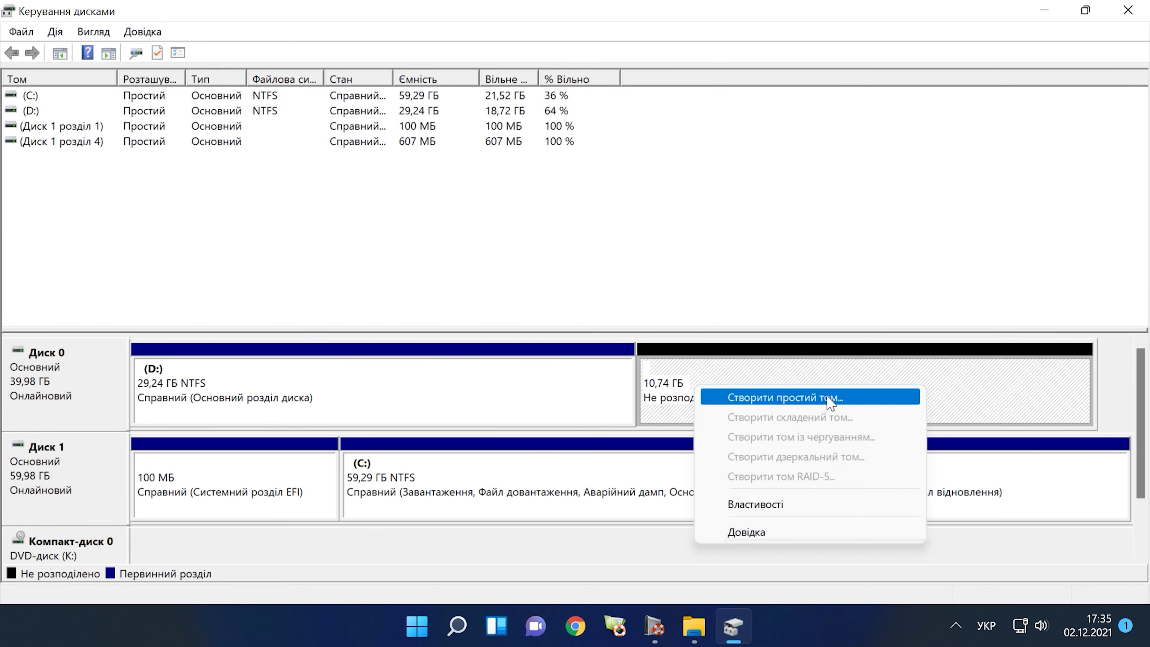
left_click(832, 398)
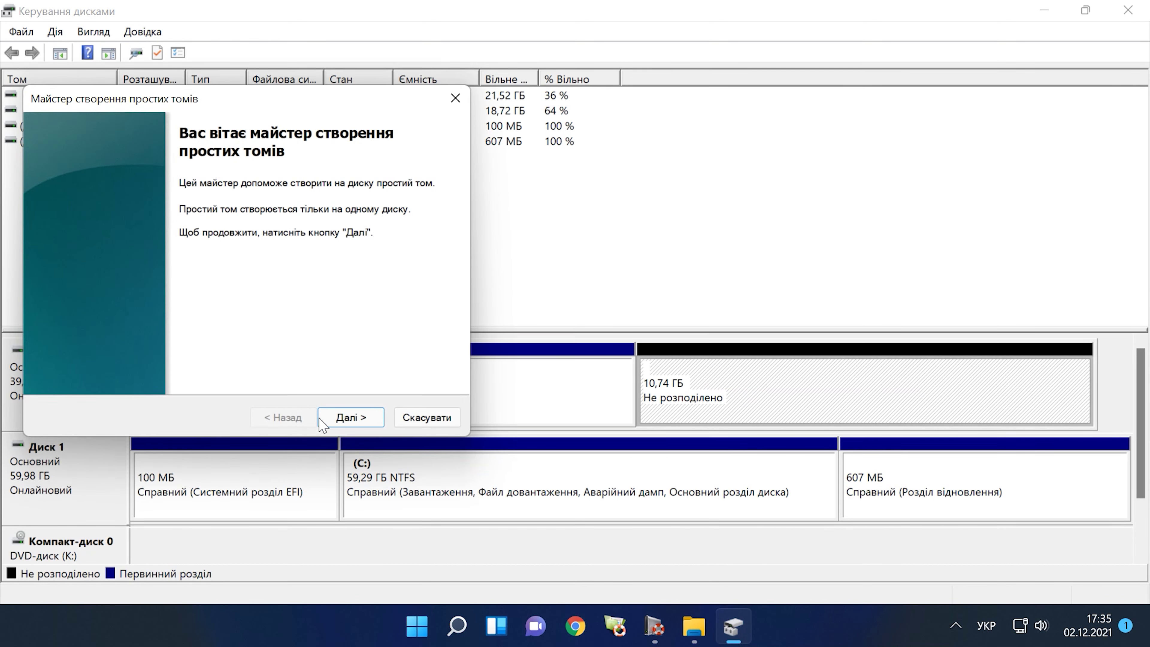
left_click(341, 424)
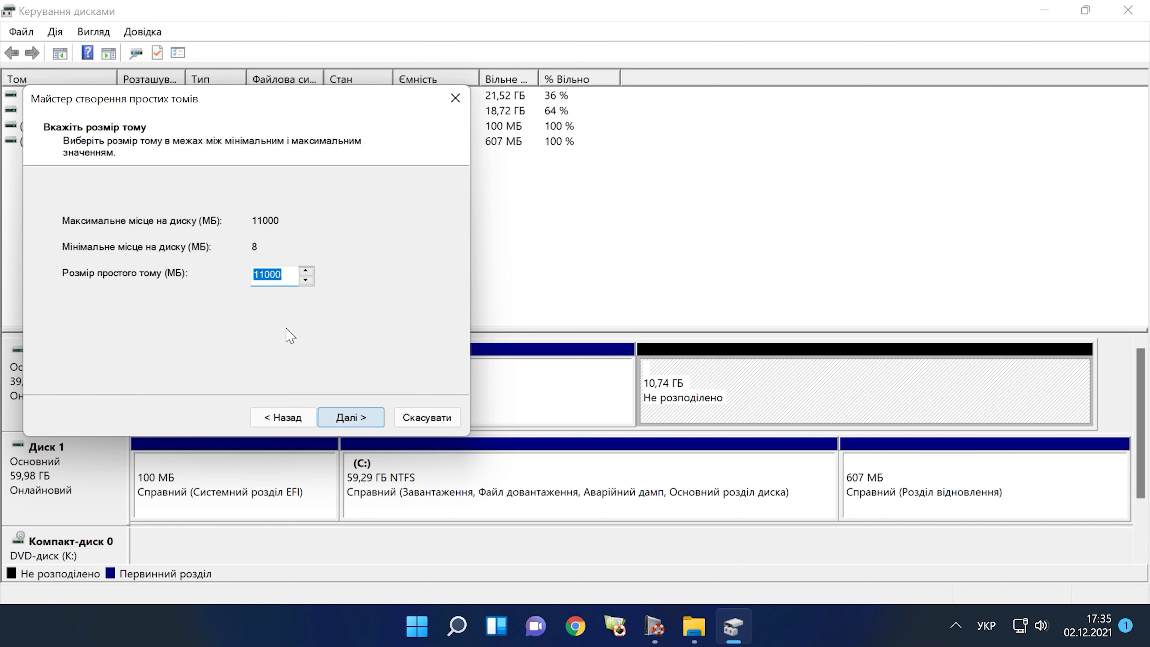
left_click(351, 417)
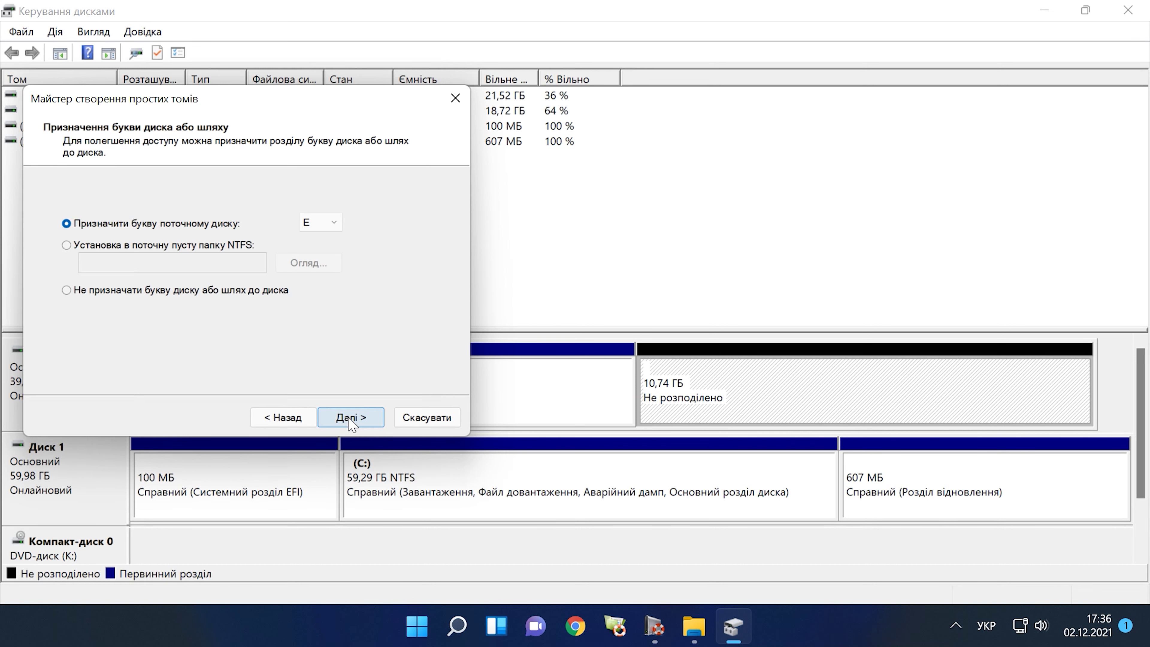
left_click(327, 232)
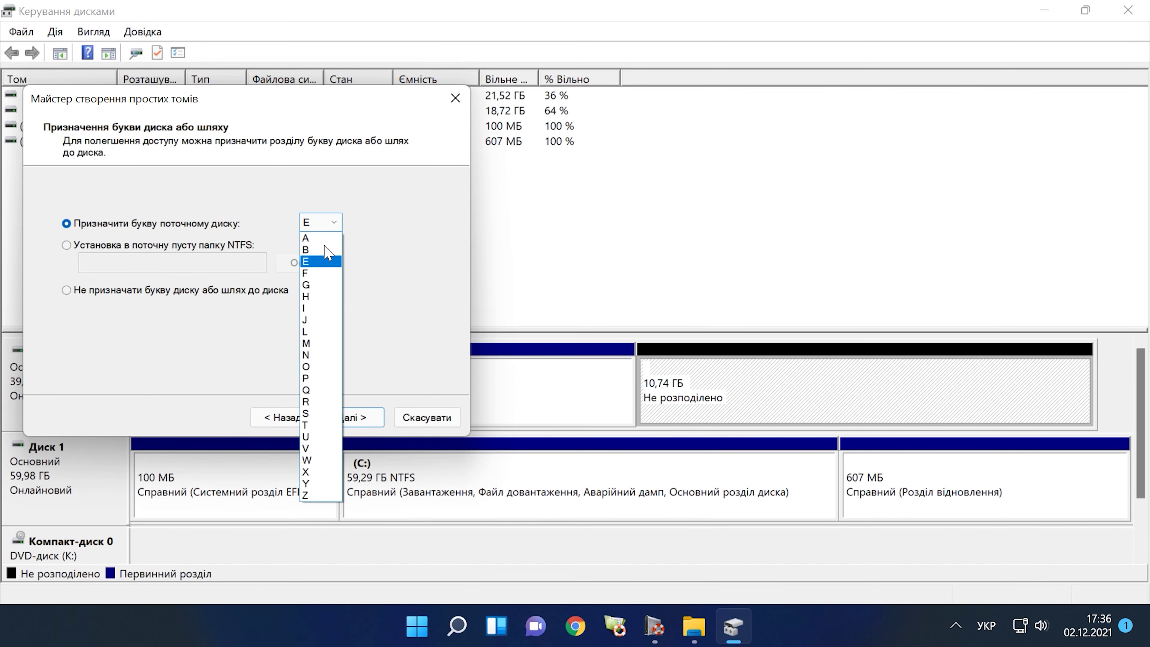
left_click(328, 263)
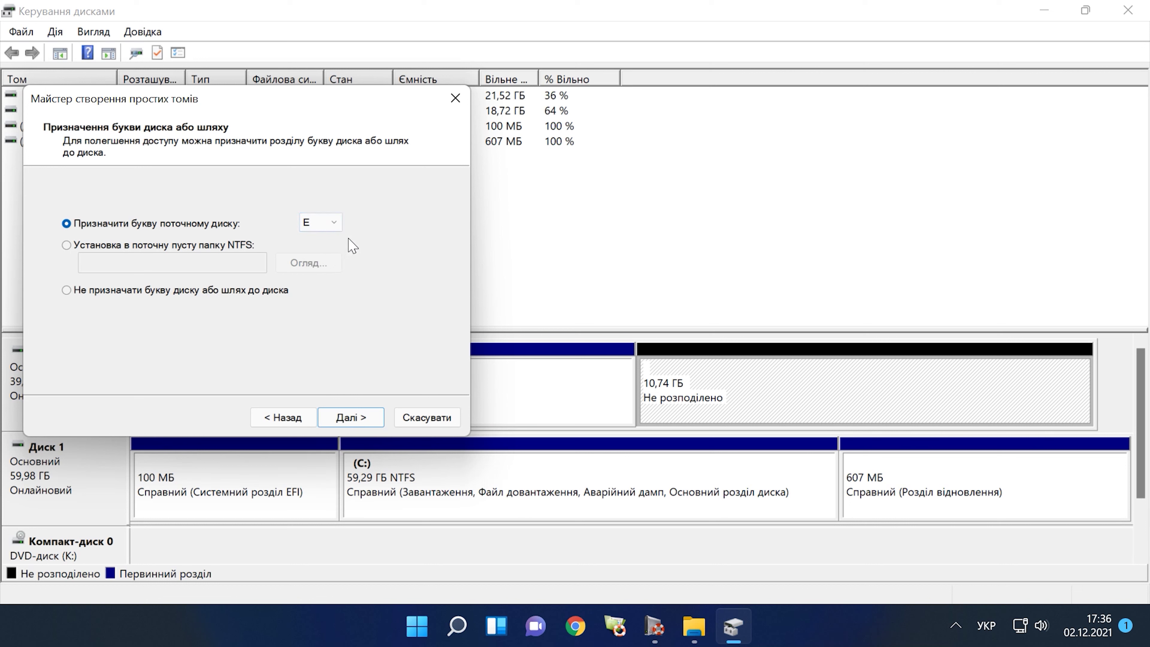
left_click(351, 420)
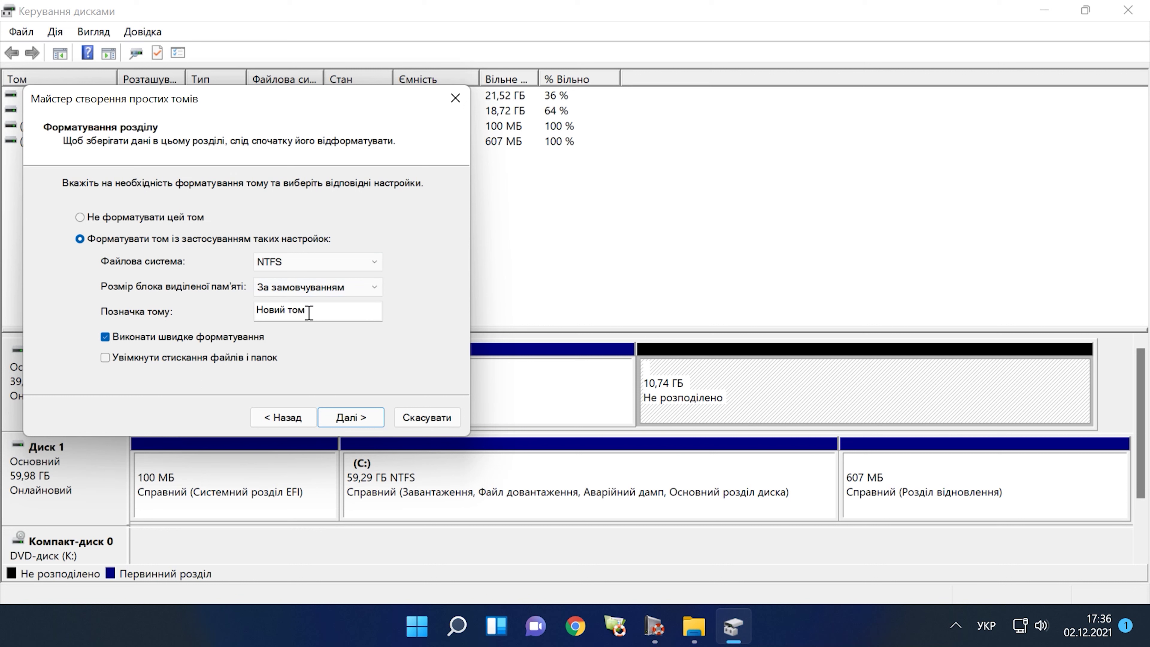
Label the new volume Диск, keep NTFS with quick formatting, and finish creating it.
left_click_drag(290, 313, 255, 313)
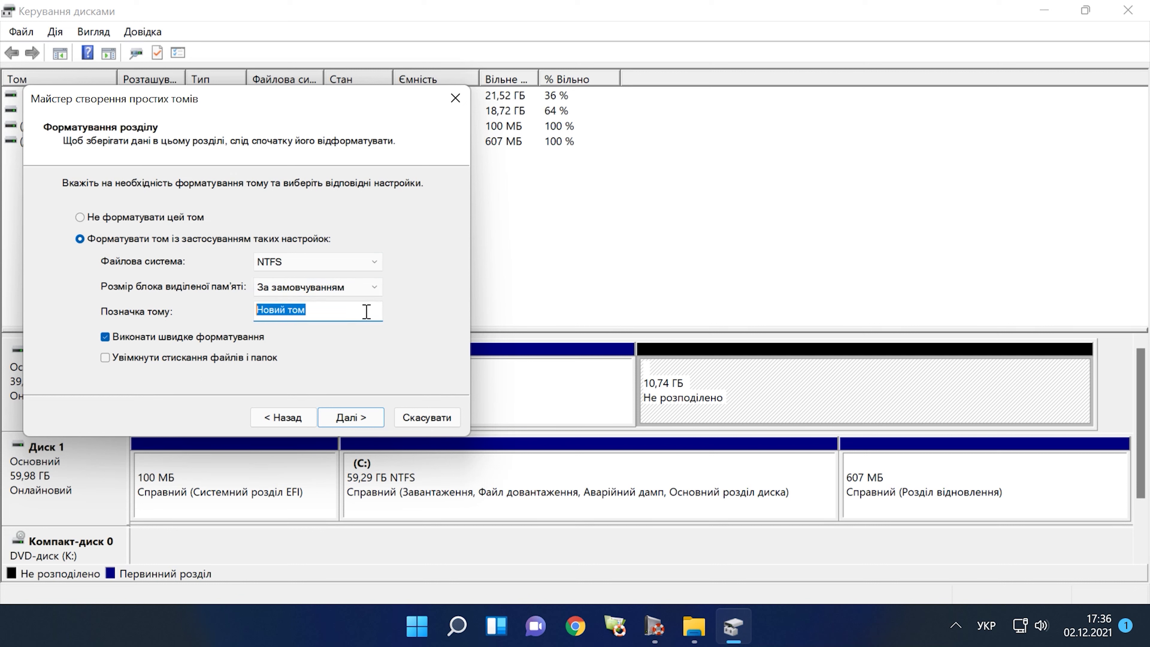
type("Диск")
left_click(355, 422)
left_click(356, 417)
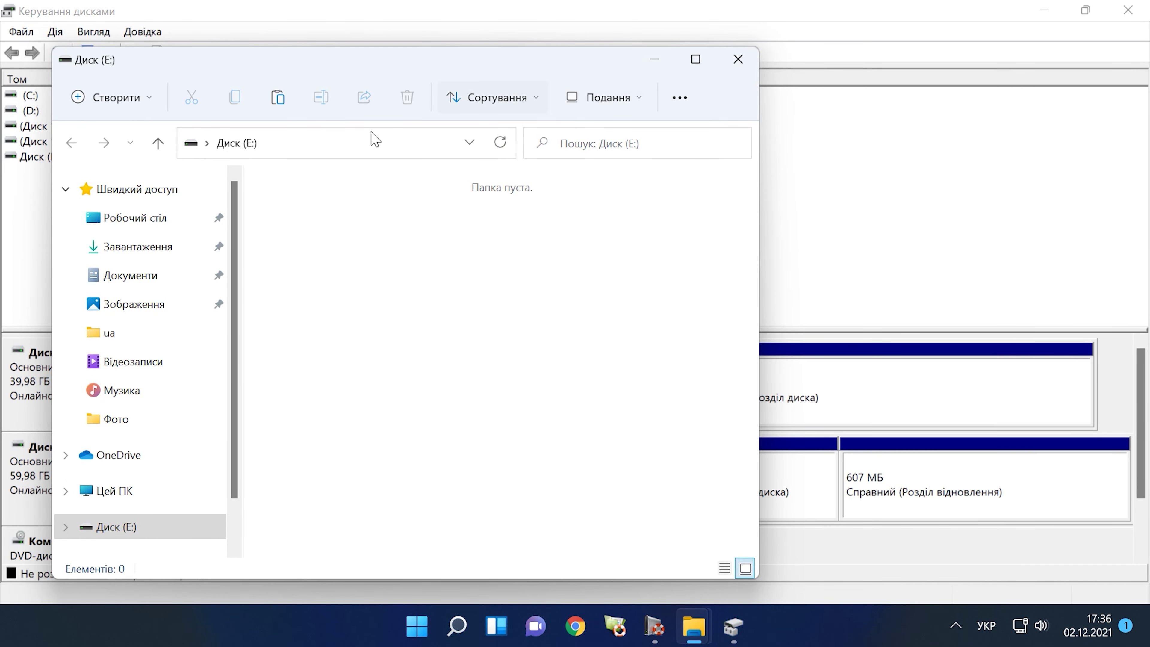
Check the new volume E: in Disk Management, then open it from Цей ПК in File Explorer.
left_click(856, 411)
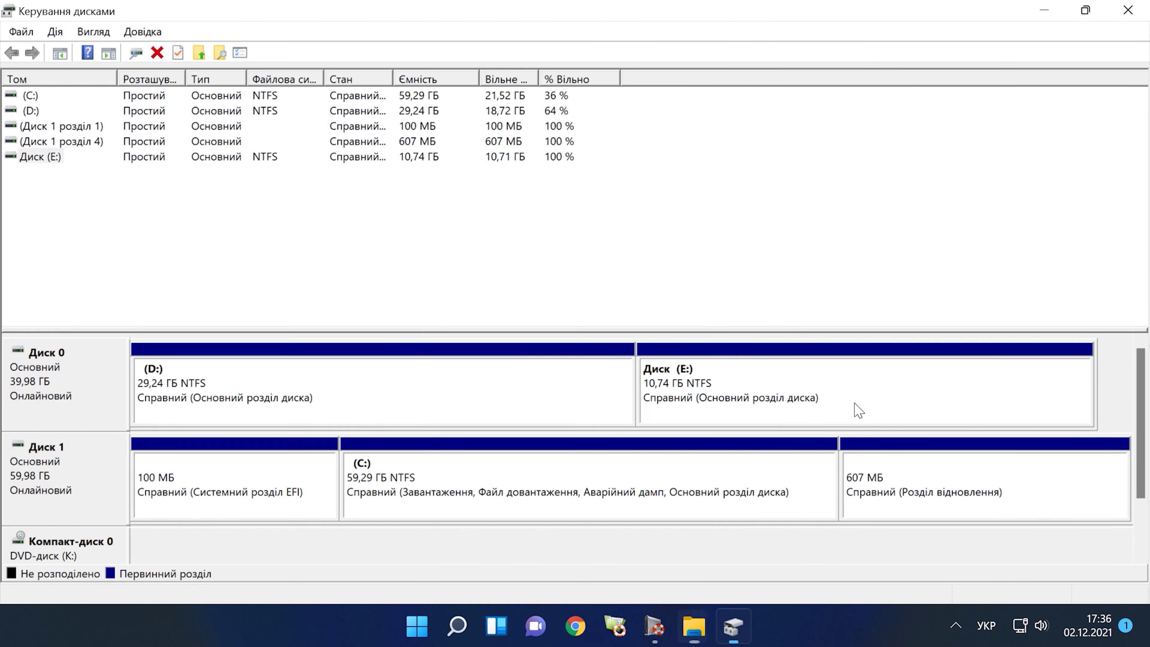
mouse_move(694, 628)
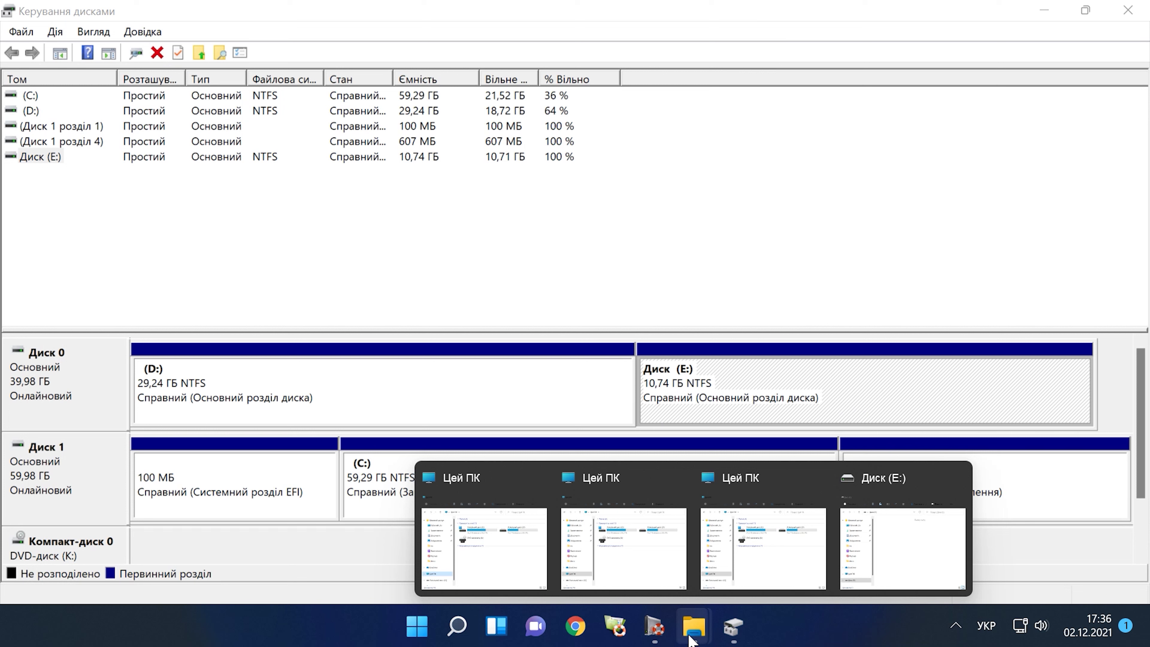
left_click(891, 561)
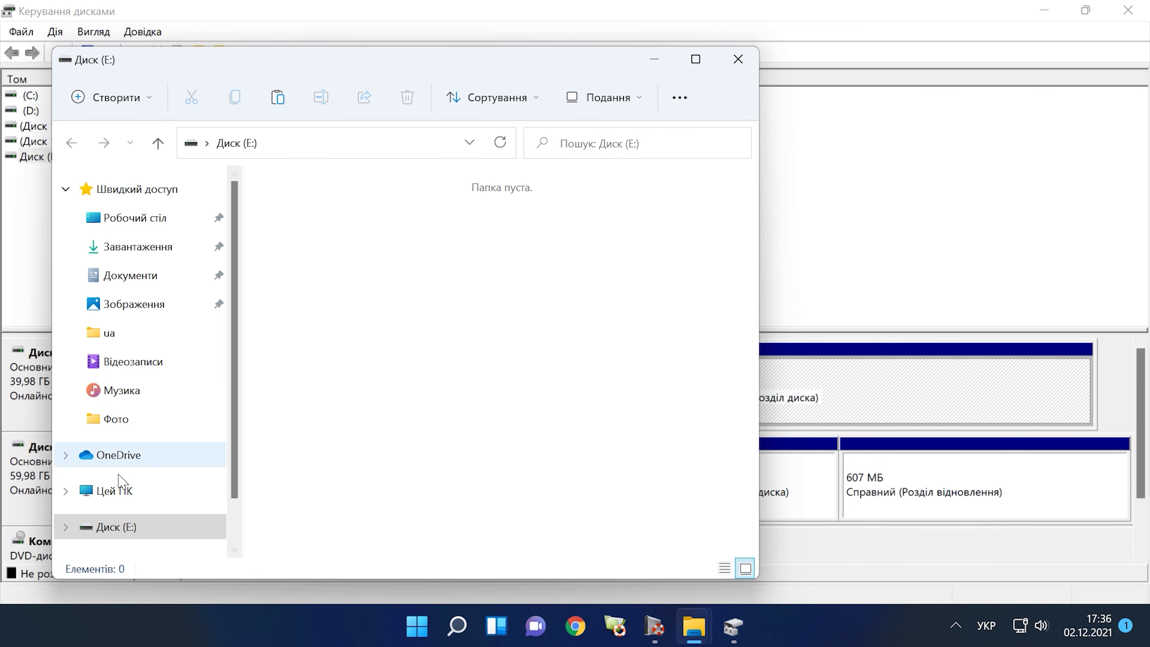
left_click(114, 491)
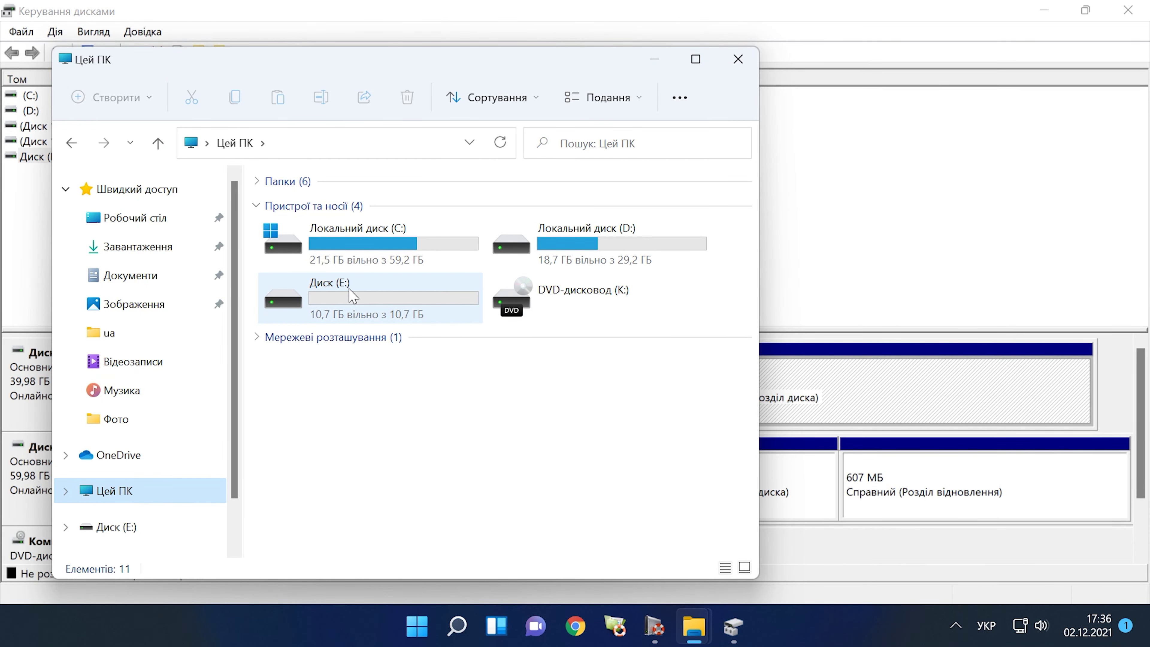
double_click(353, 295)
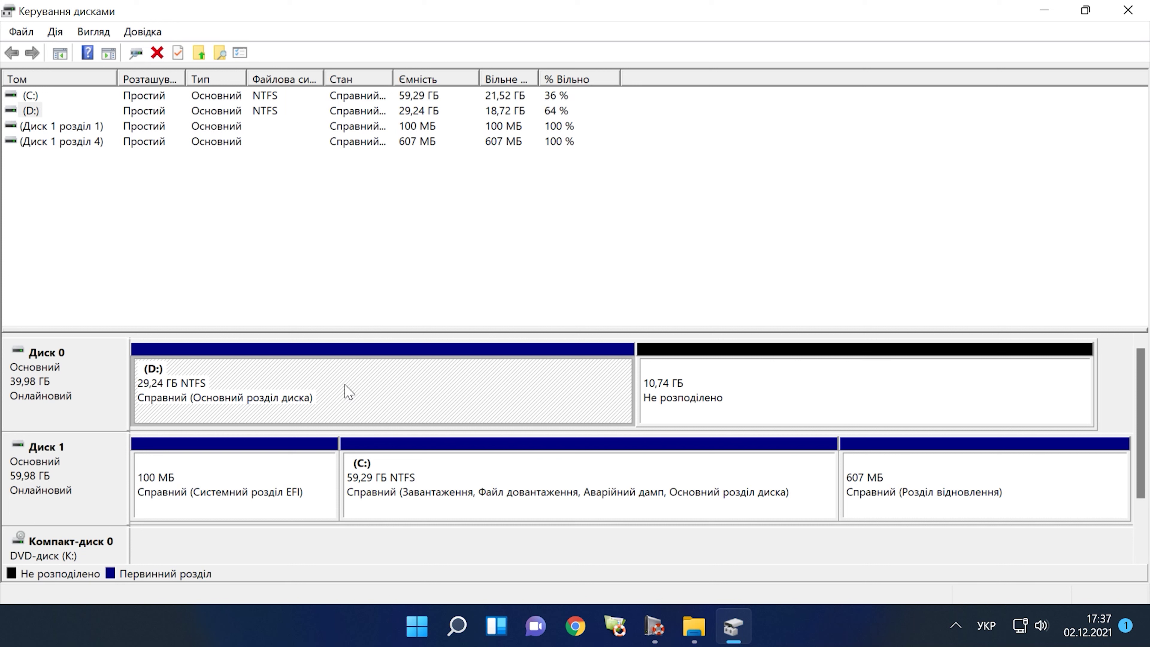
Extend volume D: on Disk 0 by 11000 MB of the adjacent unallocated space and finish the wizard.
right_click(348, 391)
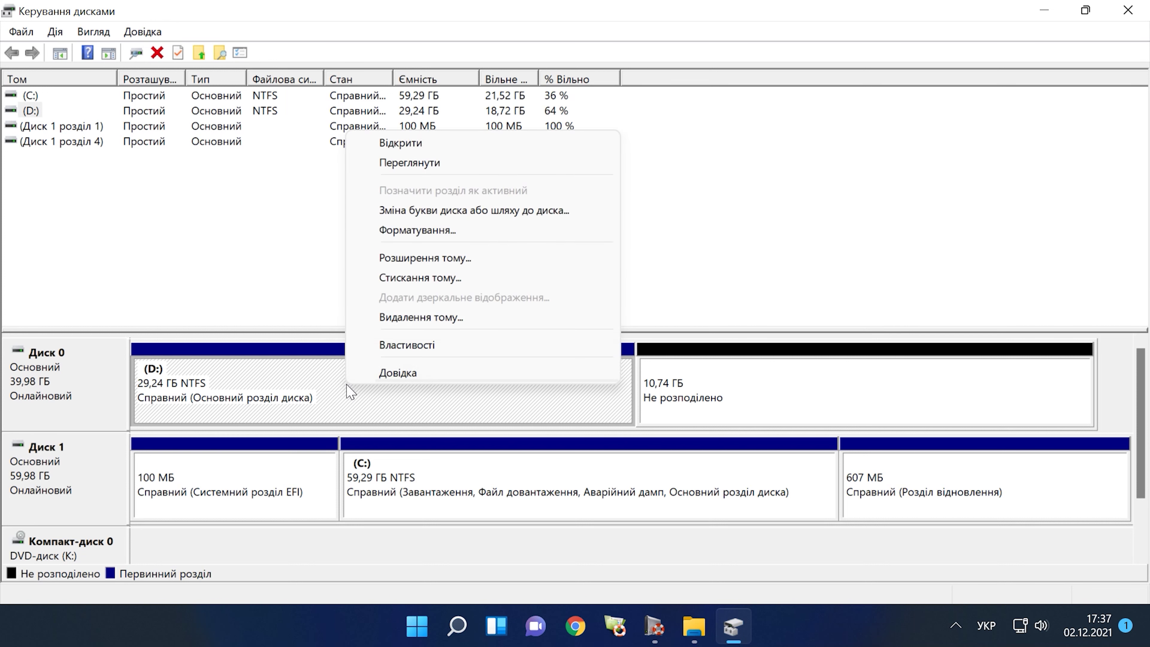
left_click(521, 266)
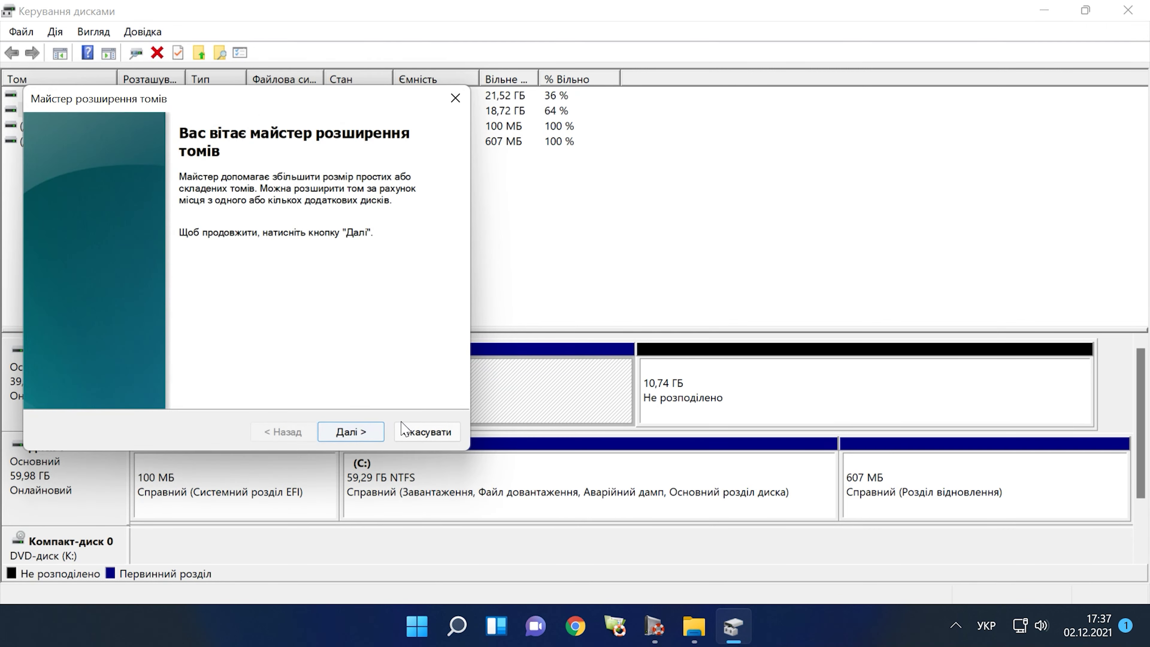
left_click(354, 432)
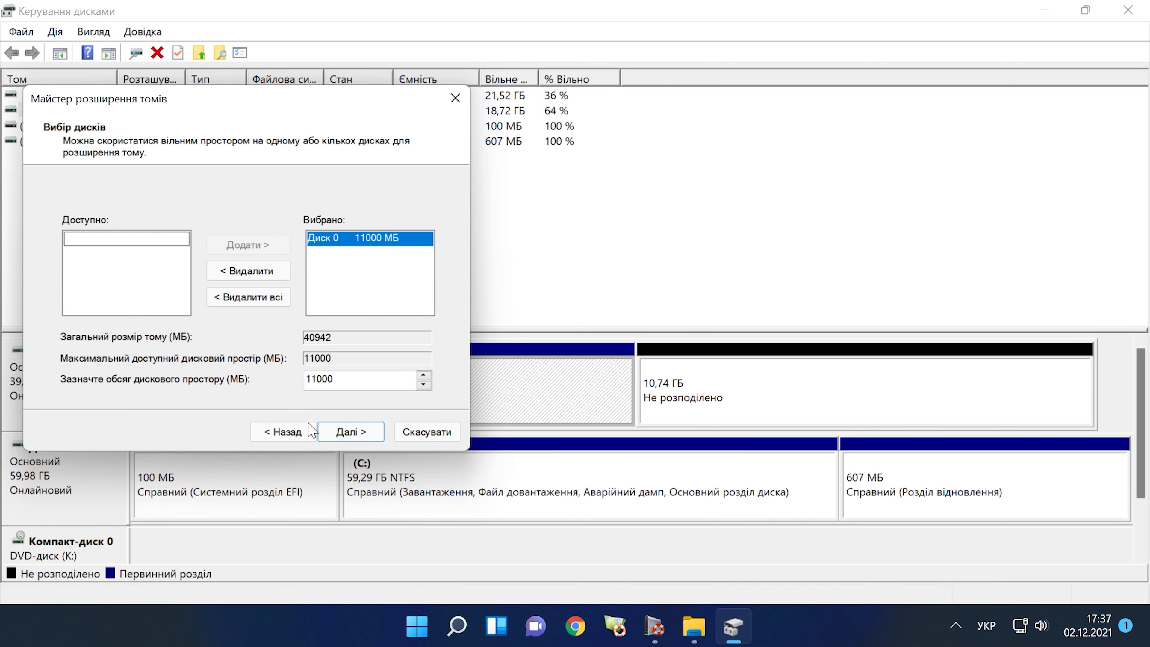
left_click(365, 435)
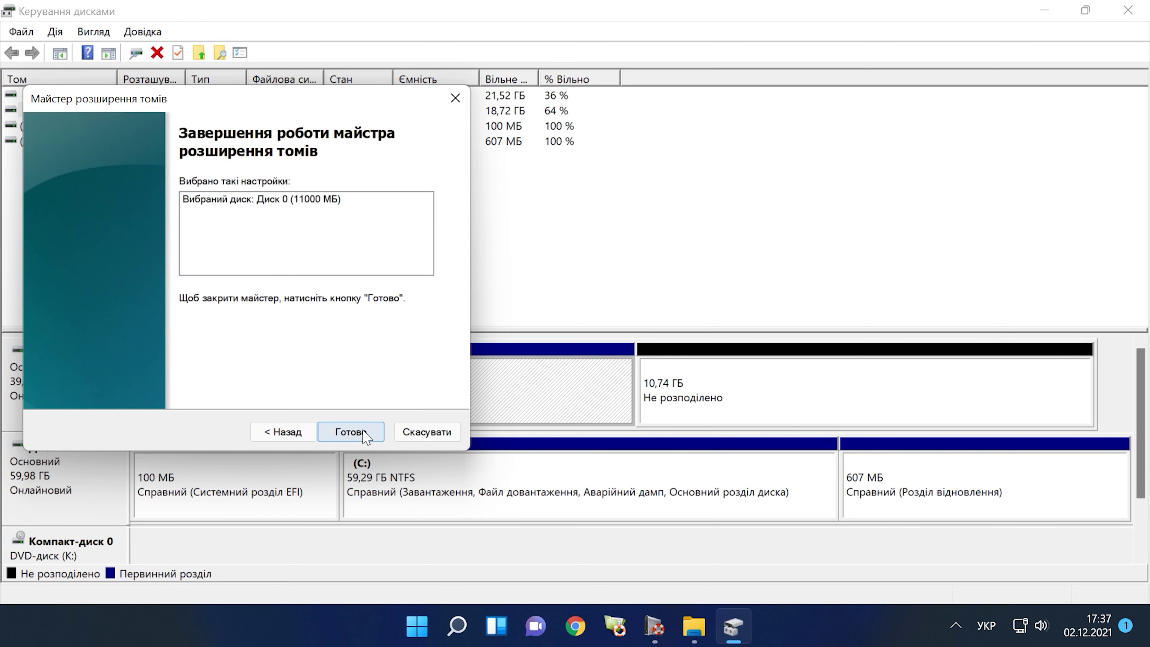
left_click(351, 432)
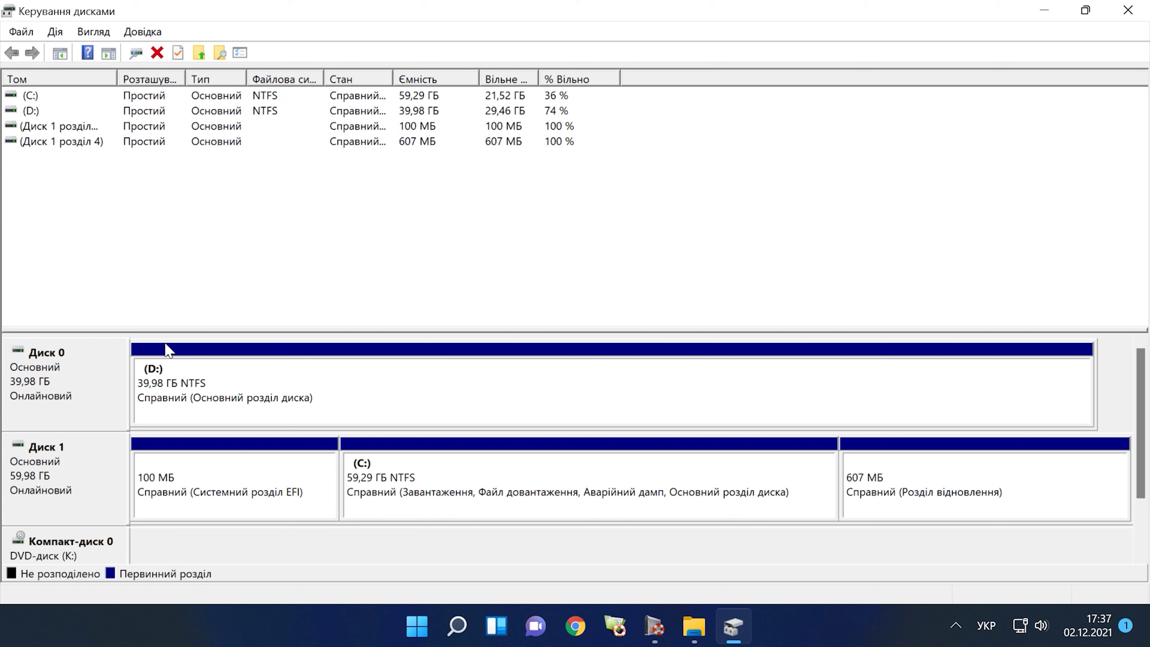
Select the extended volume D: and switch to a Цей ПК window in File Explorer to check the drive.
left_click(598, 399)
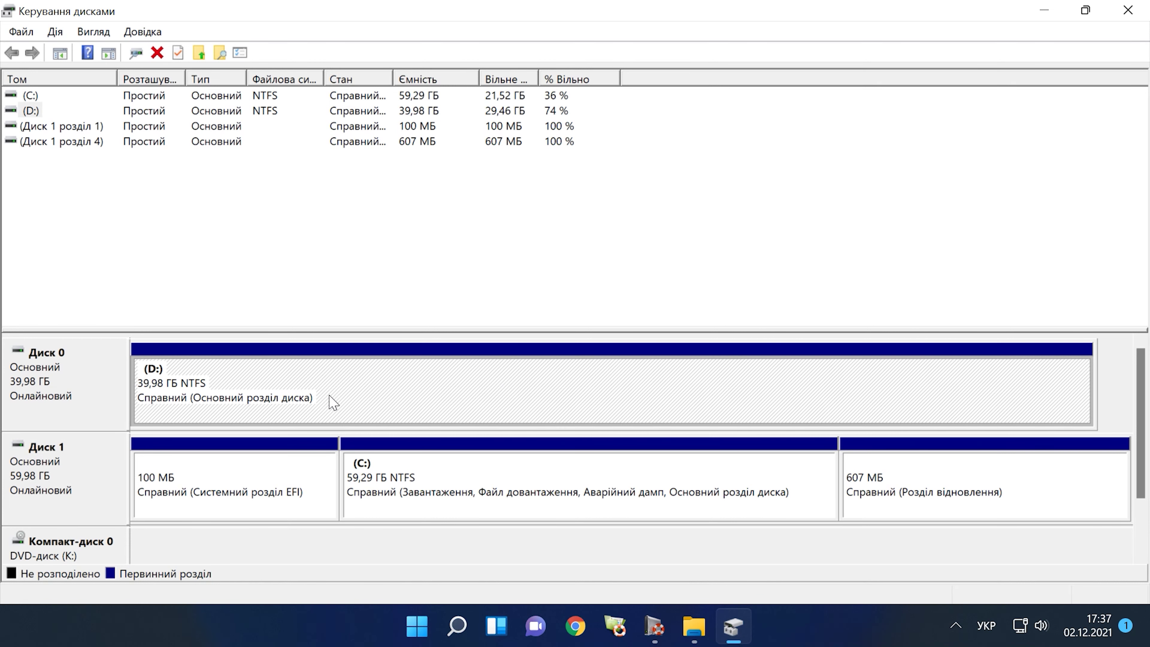
mouse_move(695, 626)
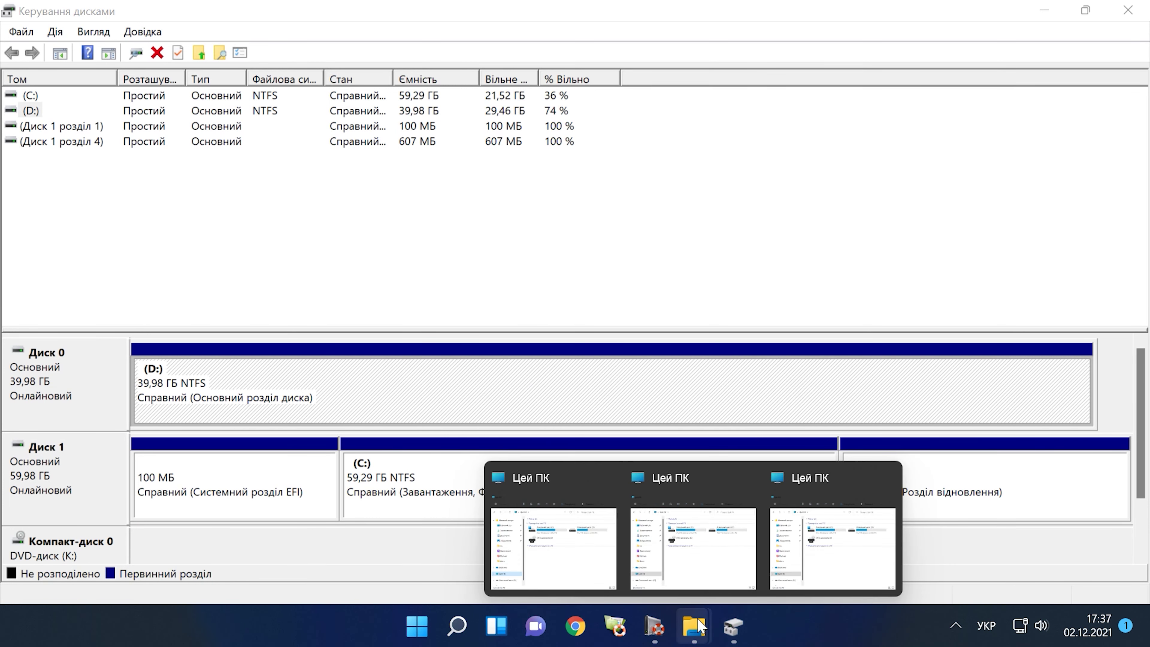
left_click(832, 572)
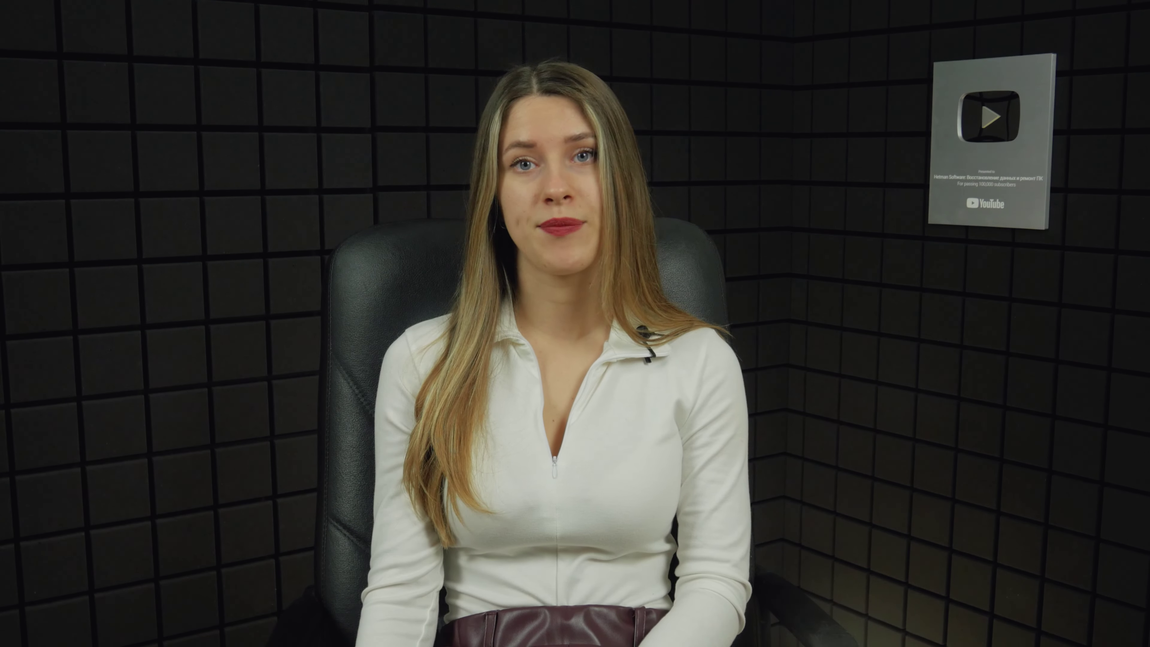